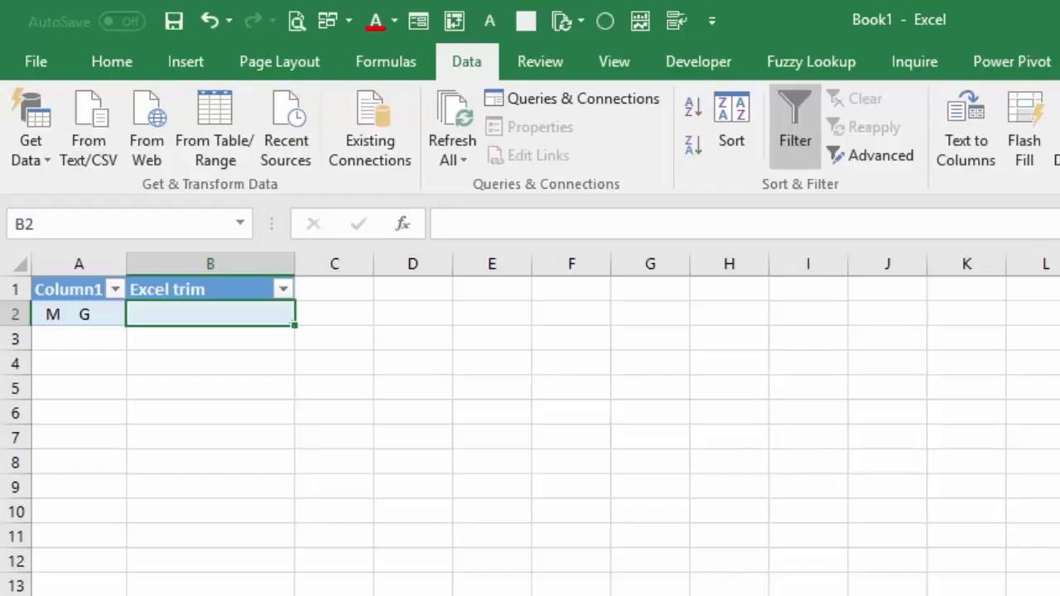
Enter a TRIM formula in cell B2 that trims the Column1 value of the same row.
left_click(69, 316)
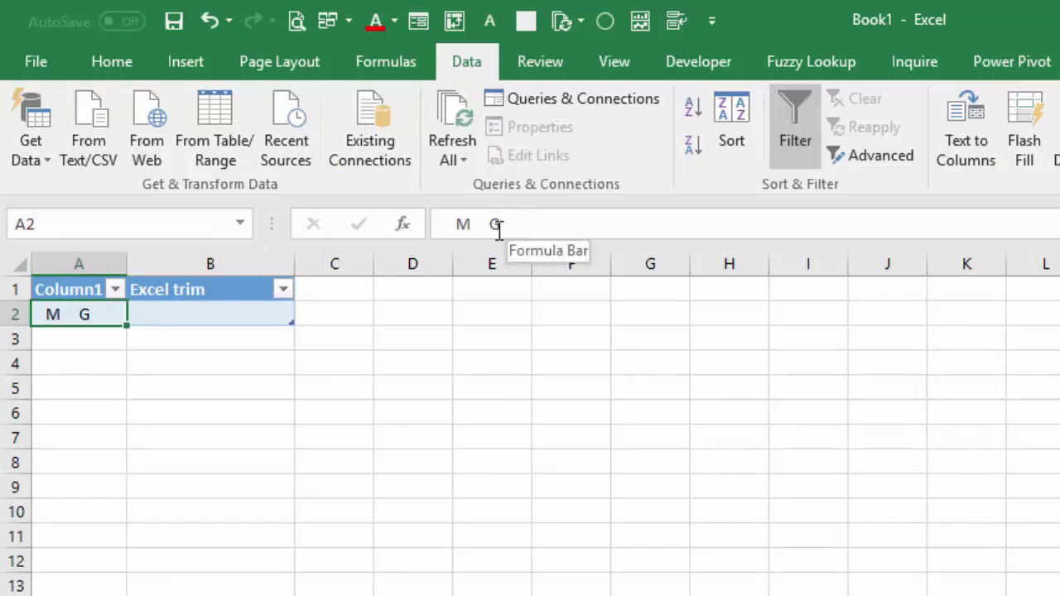
left_click(237, 308)
type("=")
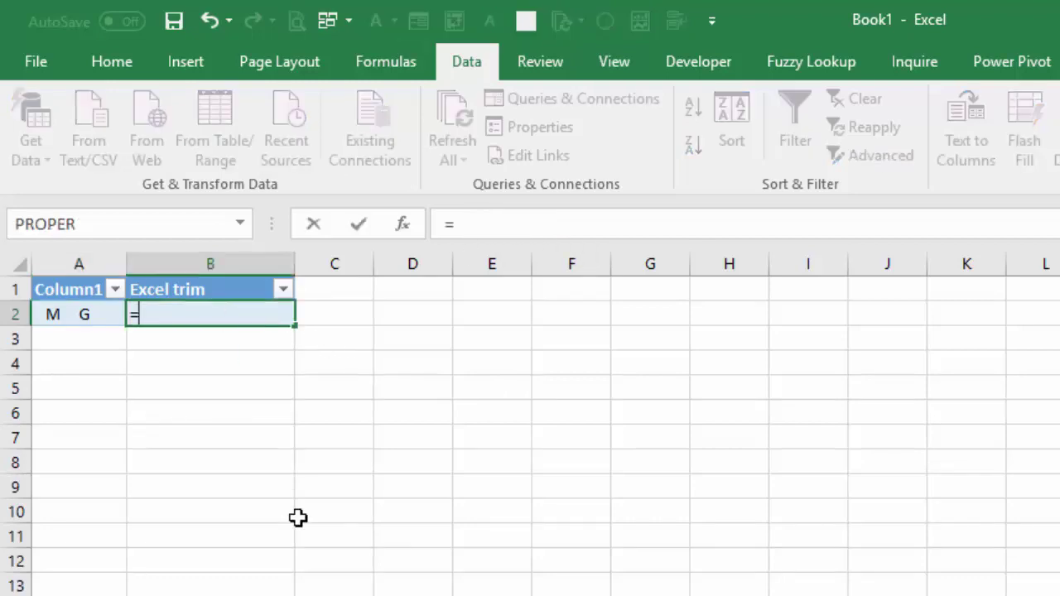
type("trim")
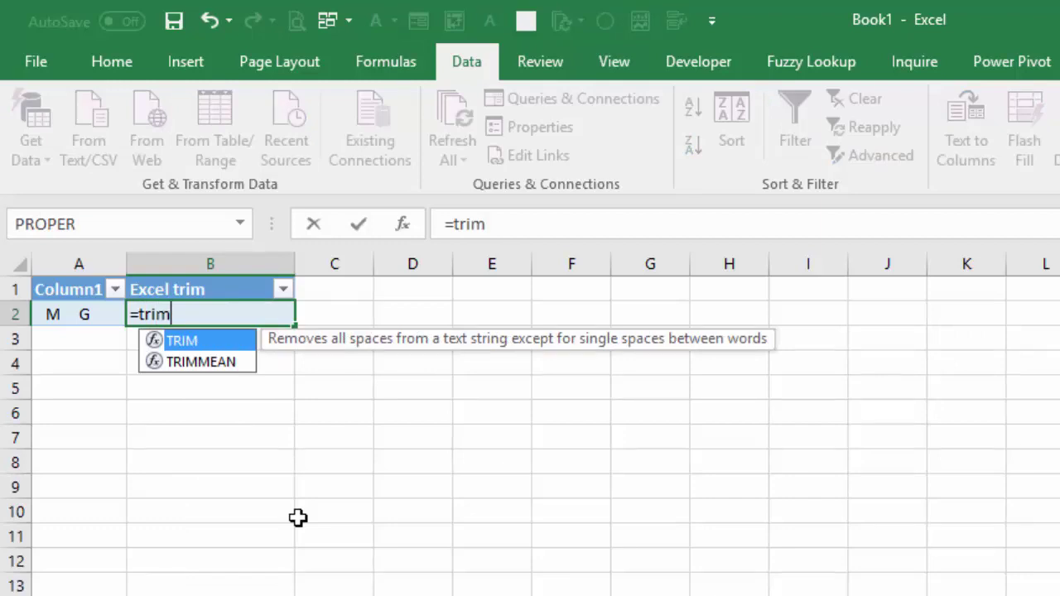
type("(")
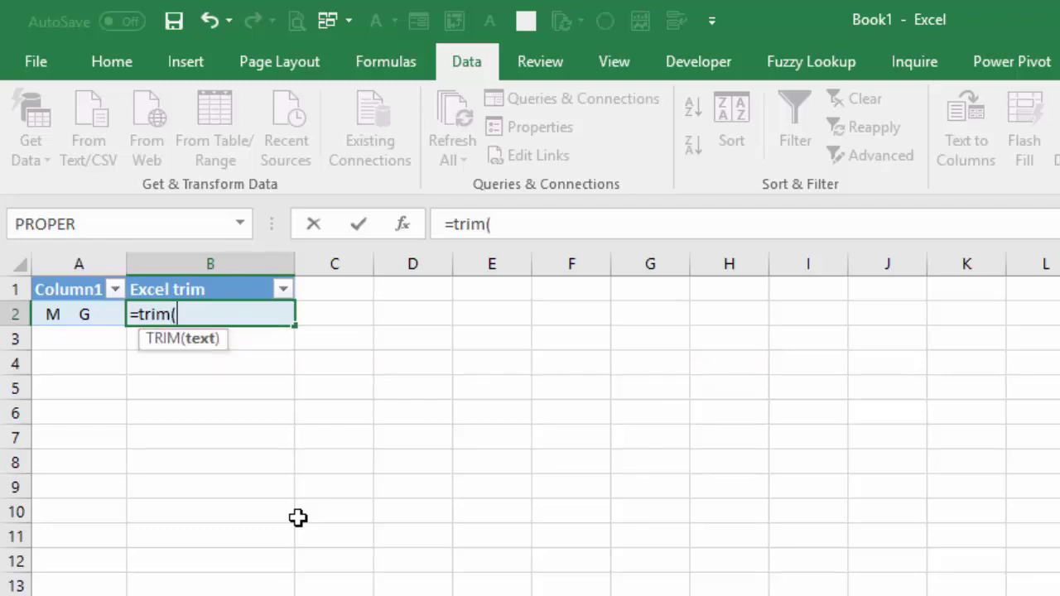
key("Left")
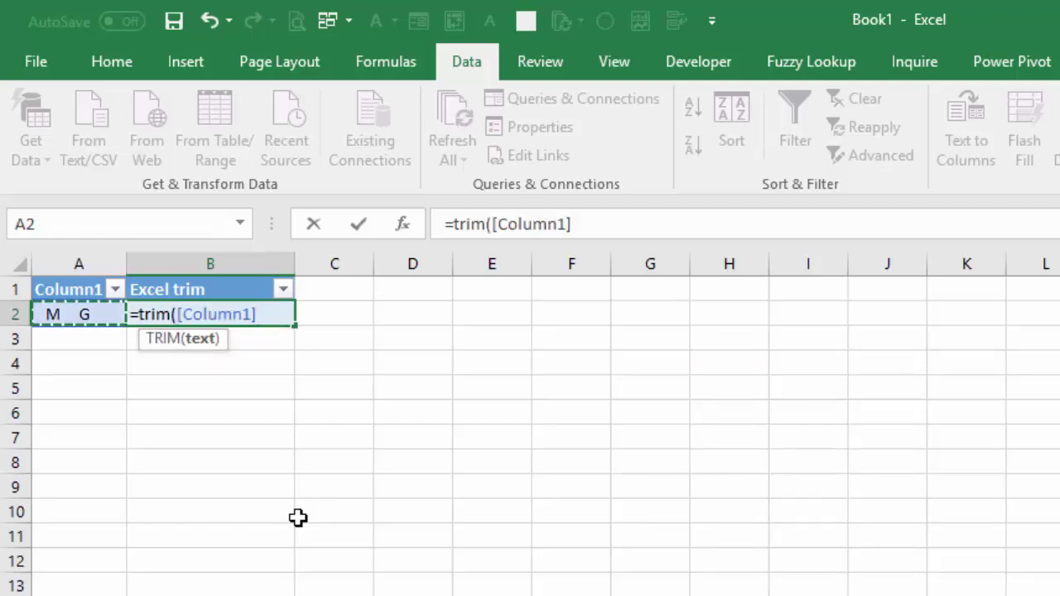
key("Return")
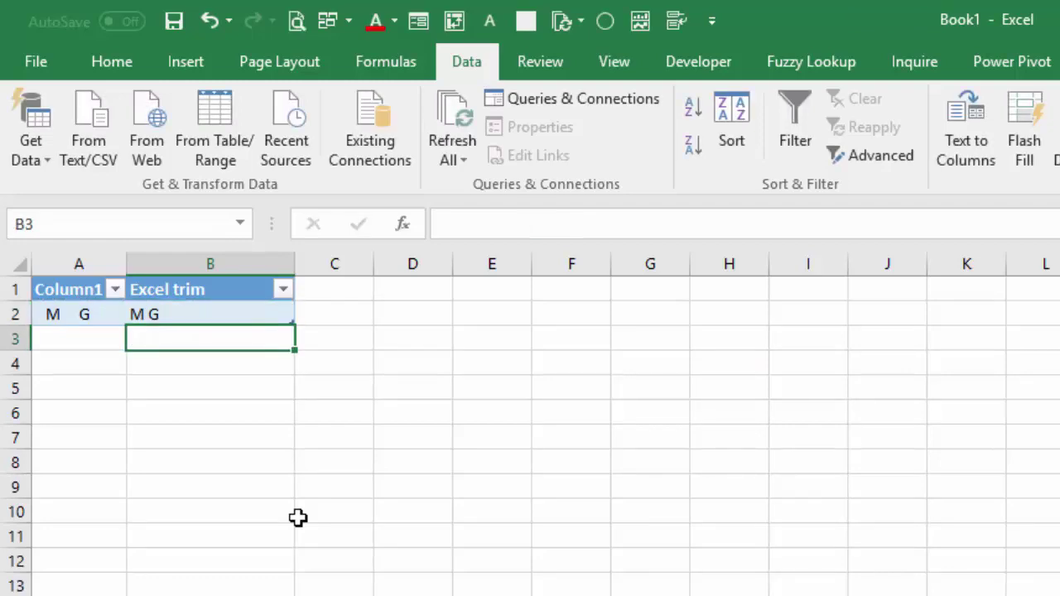
key("Up")
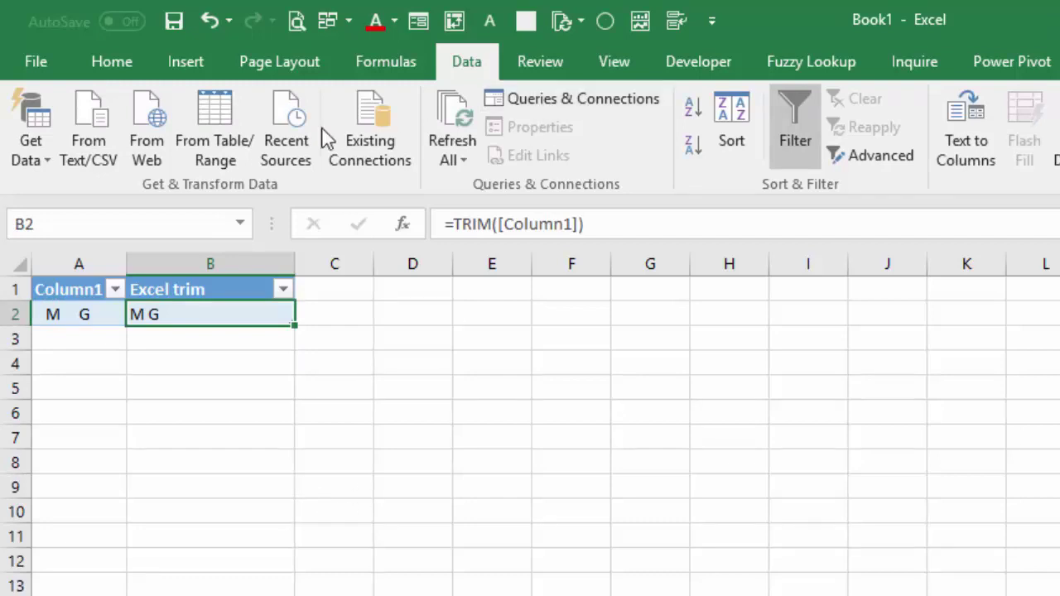
Load the table into the Query Editor and add a new column holding the trimmed text of Column1.
left_click(213, 116)
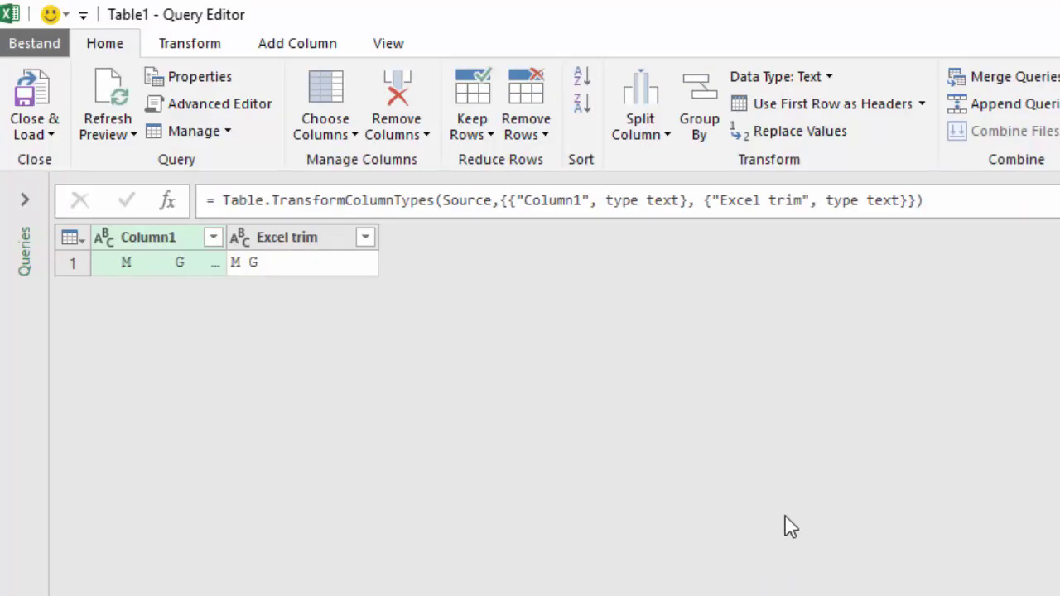
left_click(302, 50)
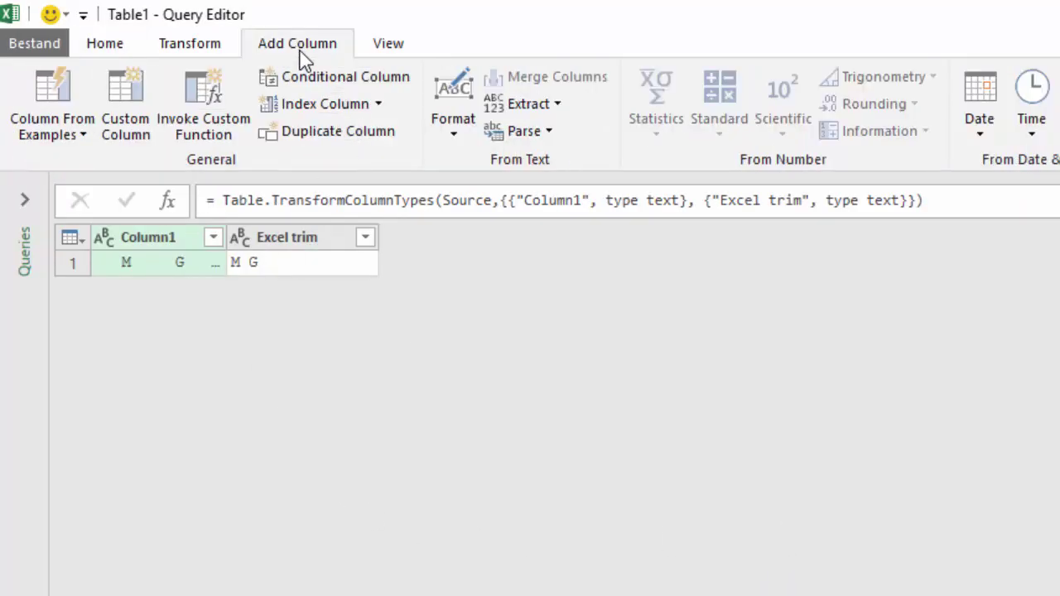
left_click(453, 131)
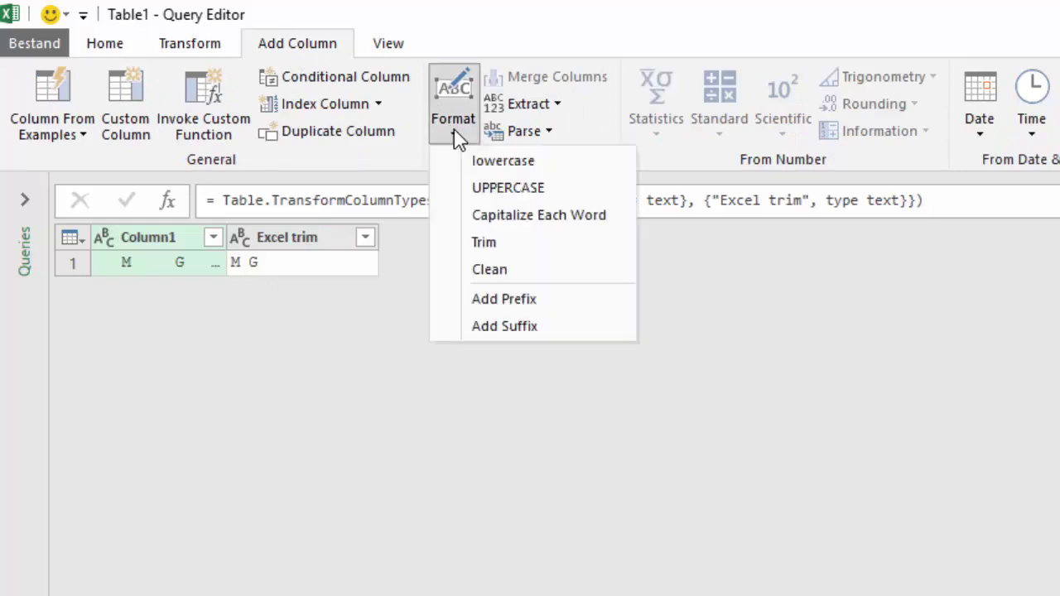
left_click(527, 244)
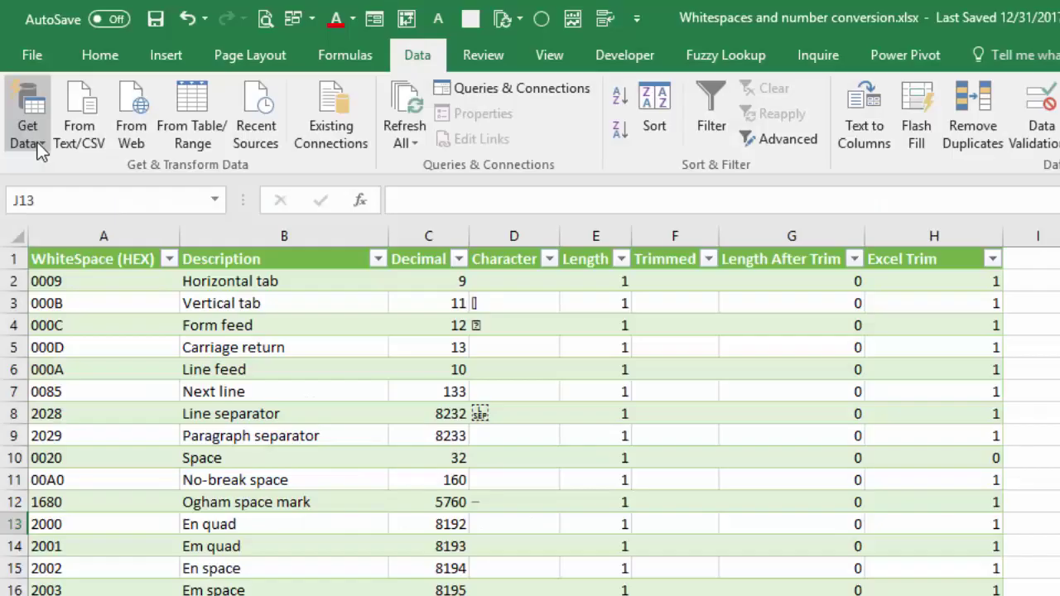
In the whitespace workbook, launch the Query Editor and inspect the WhiteSpaces query's Source step and its full code in the Advanced Editor.
left_click(37, 144)
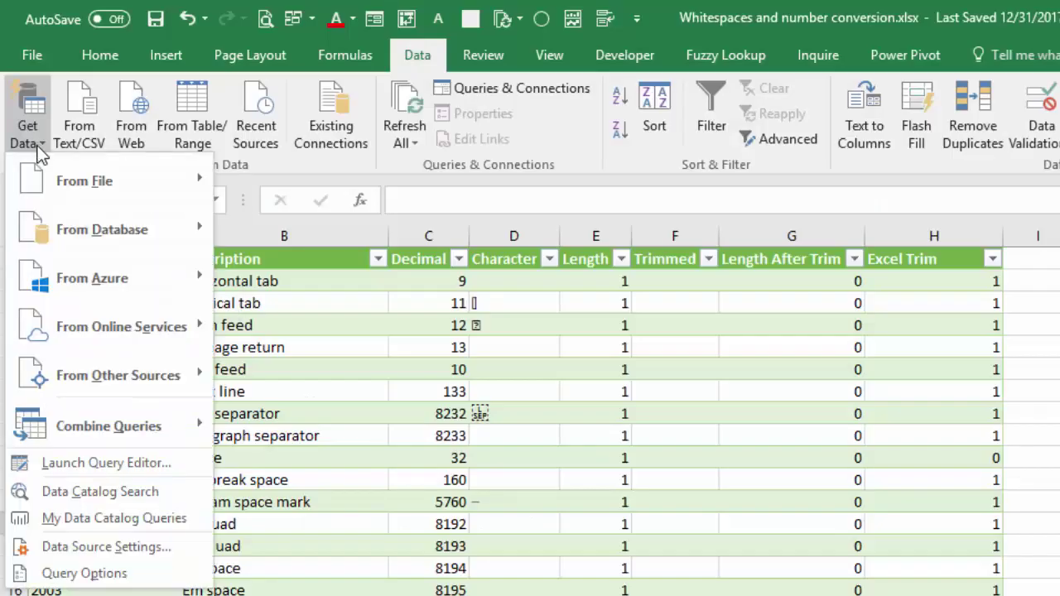
left_click(121, 463)
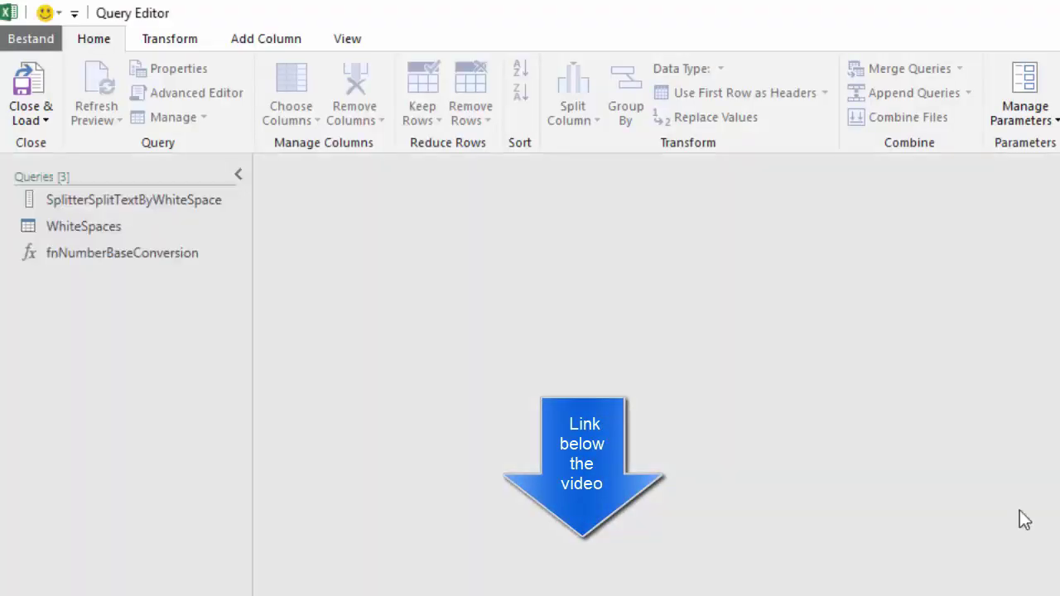
left_click(86, 225)
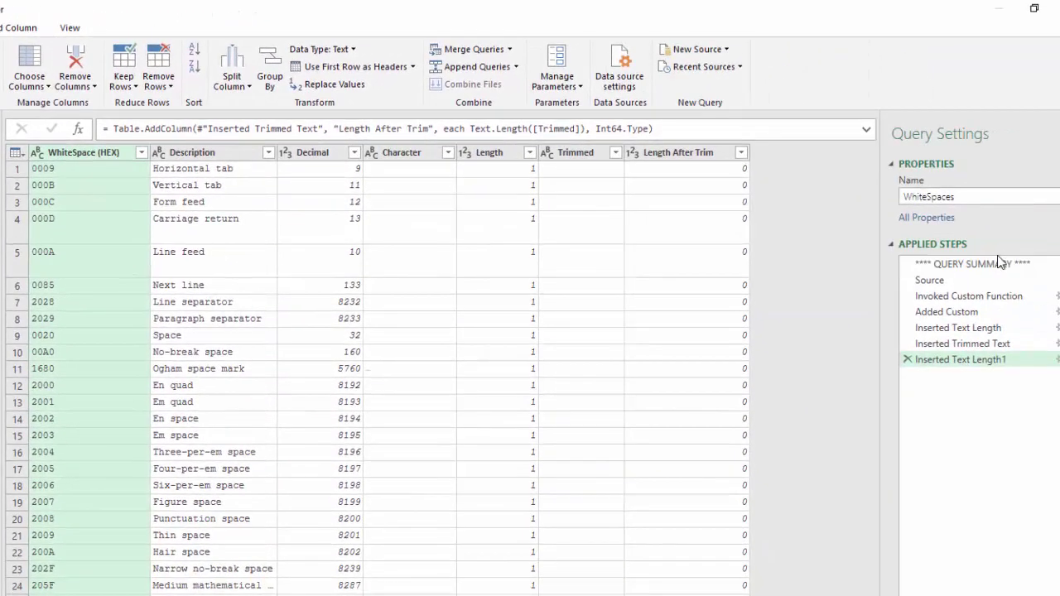
left_click(998, 263)
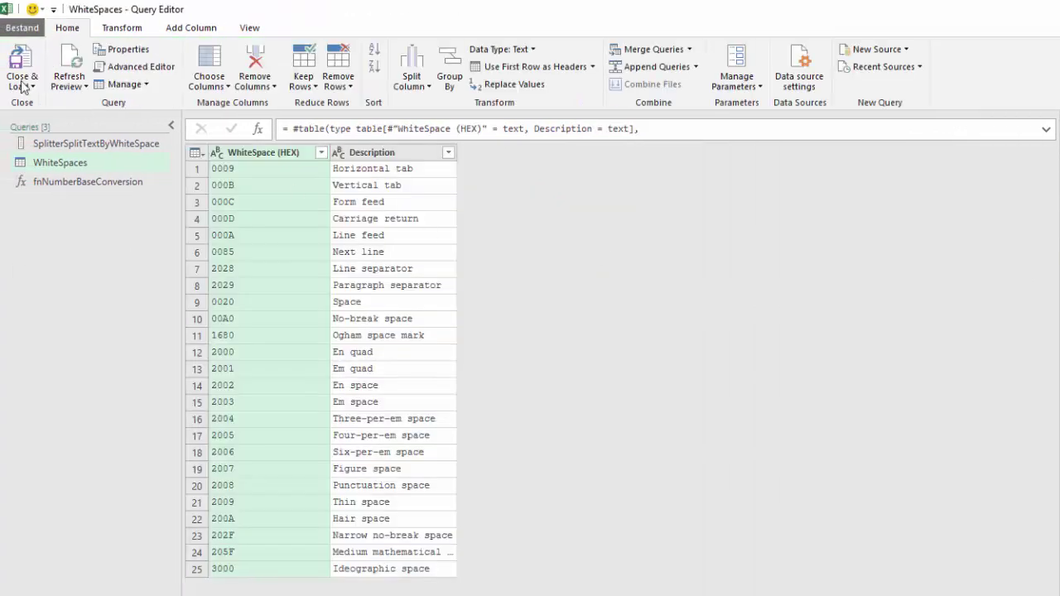
left_click(124, 71)
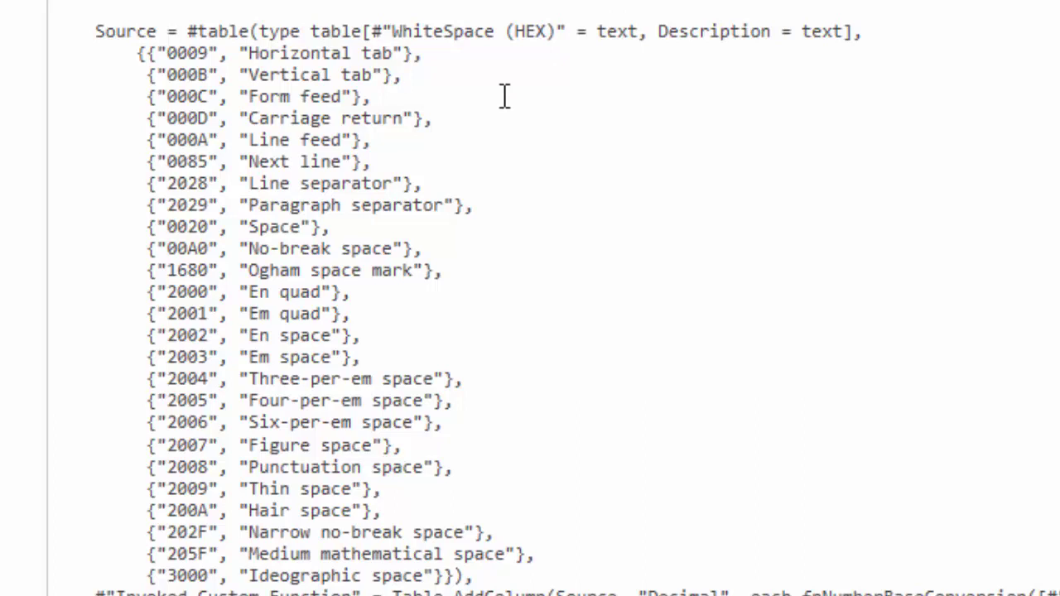
Consult the Whitespace section of the M language specification PDF and the browser's list of Unicode 'Separator, Space' characters.
key("alt+Tab")
key("alt+Tab")
key("alt+Tab")
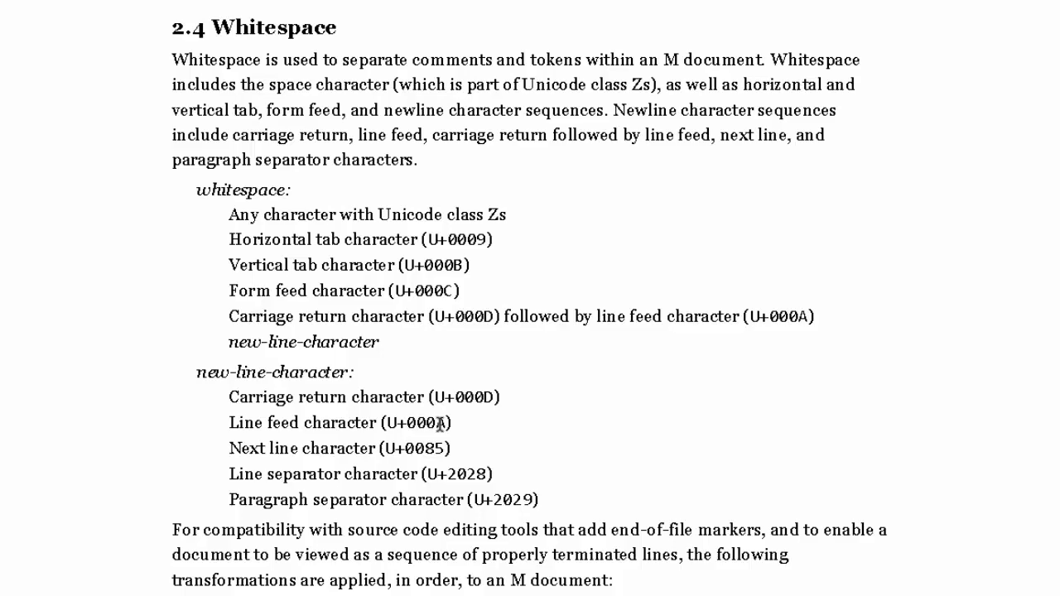
key("alt+Tab")
left_click(604, 319)
left_click(551, 37)
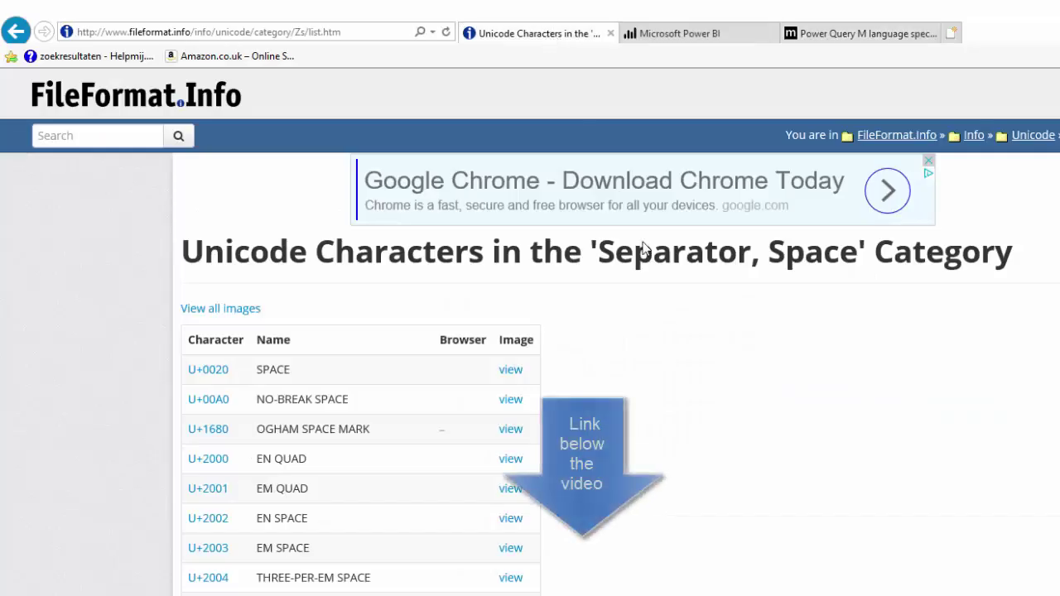
Switch back to the Query Editor, review the WhiteSpaces query from its Invoked Custom Function step, and toggle whitespace display off and on.
key("alt+Tab")
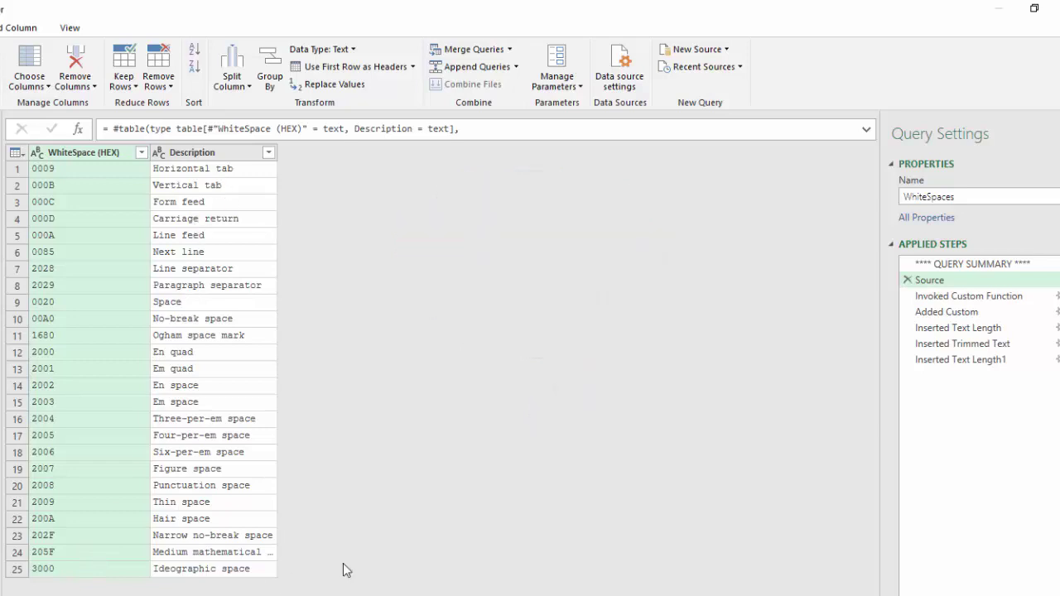
left_click(965, 298)
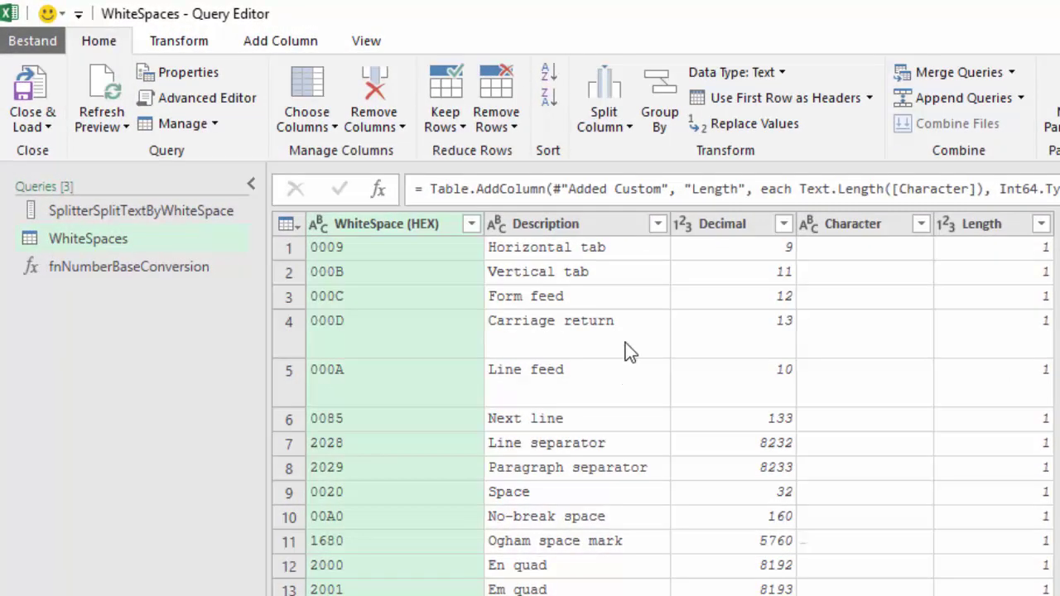
left_click(358, 46)
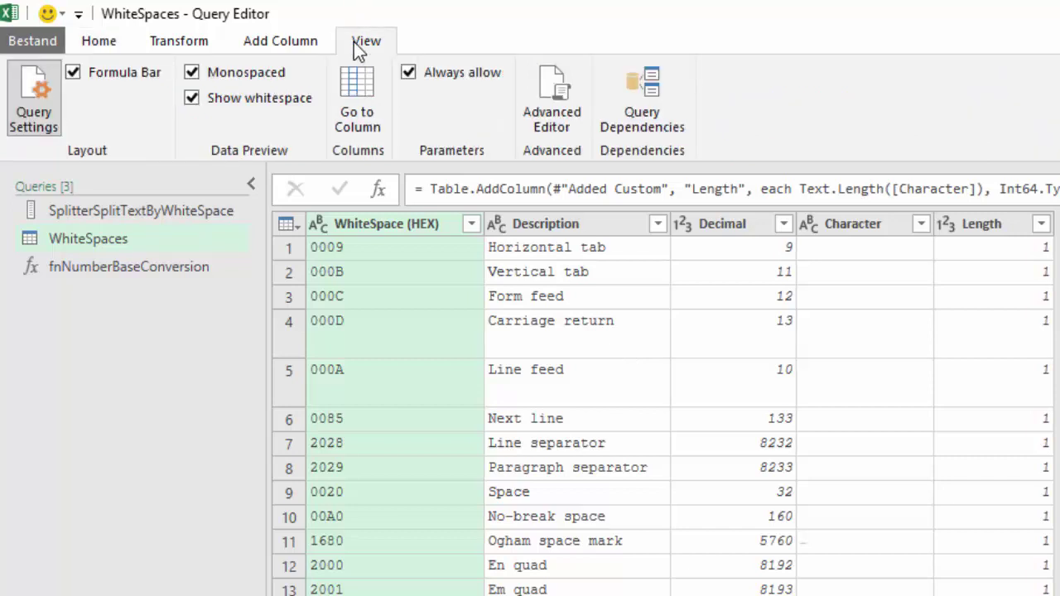
left_click(190, 98)
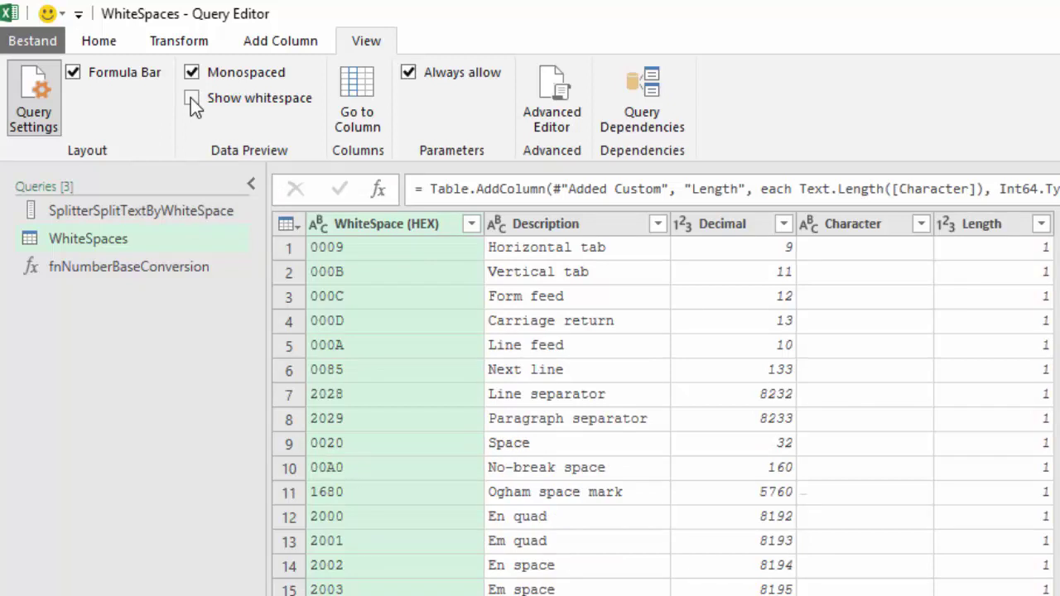
left_click(192, 100)
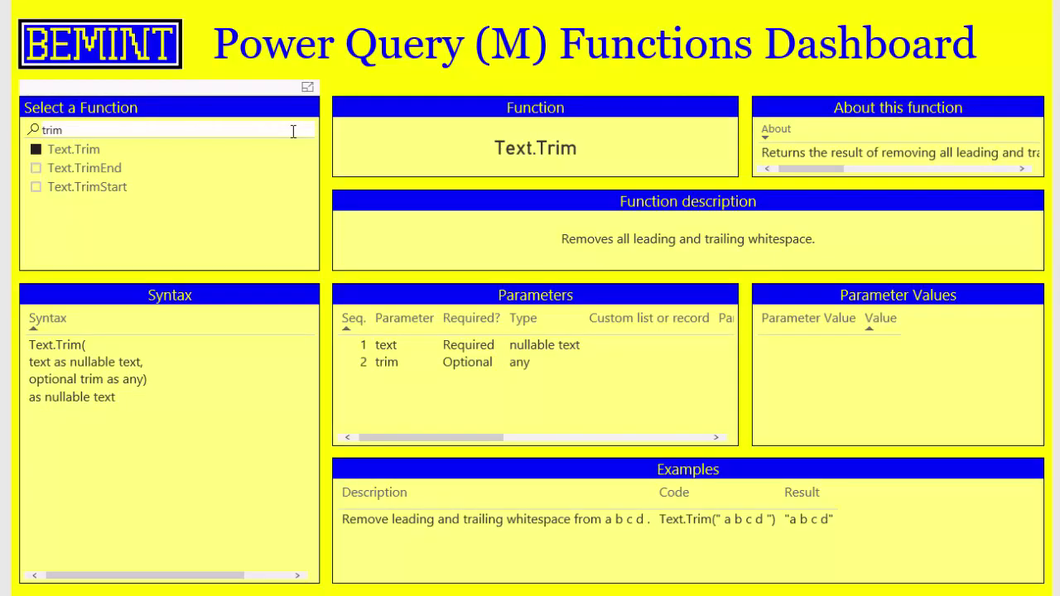
Compare the descriptions and parameters of Text.TrimStart, Text.Trim and Text.TrimEnd in the Power Query (M) Functions Dashboard.
left_click(93, 176)
left_click(76, 194)
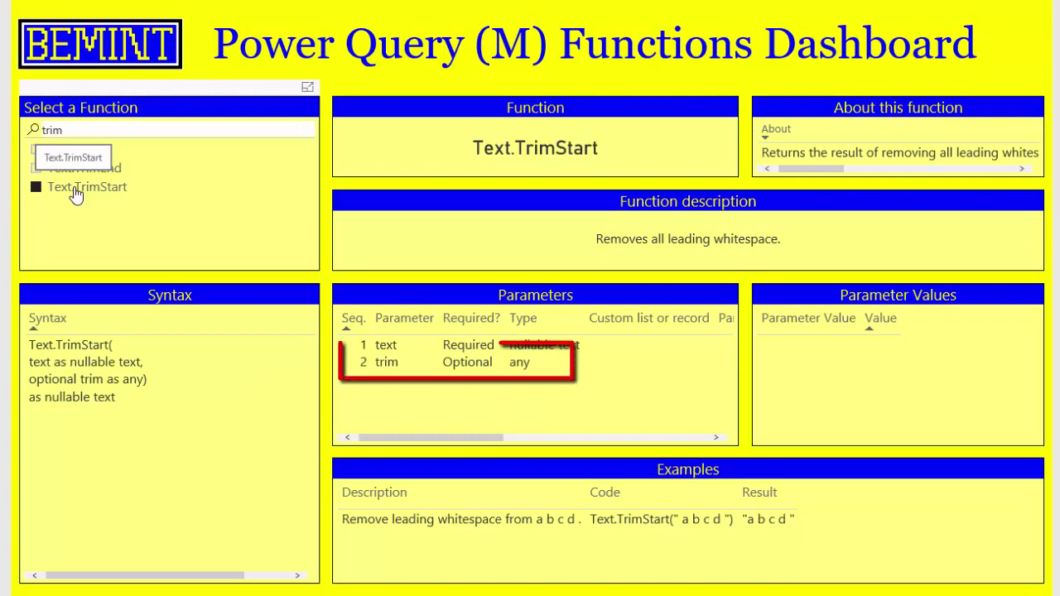
left_click(105, 169)
left_click(96, 159)
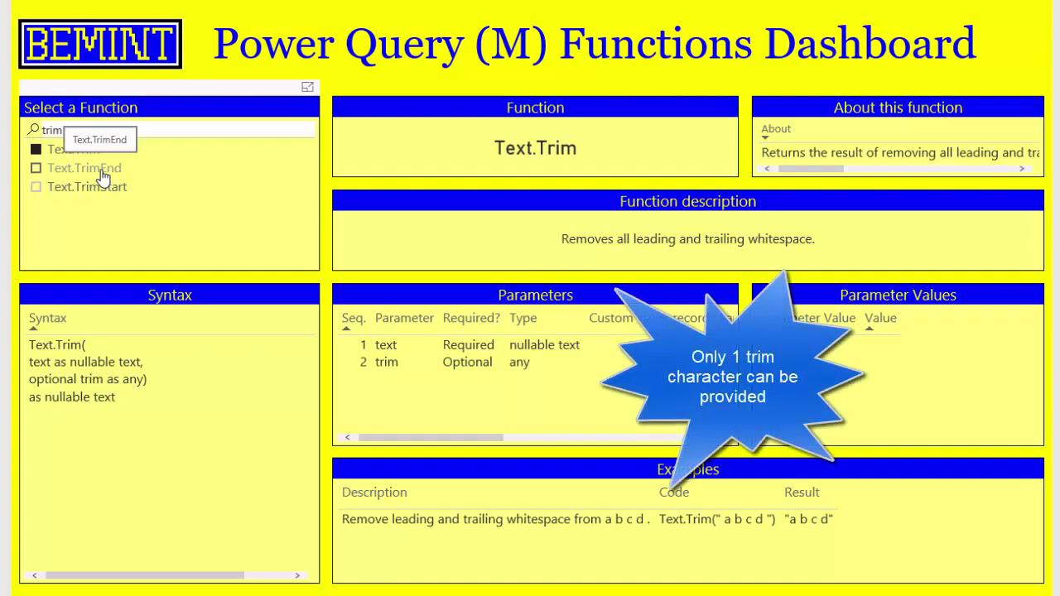
left_click(104, 171)
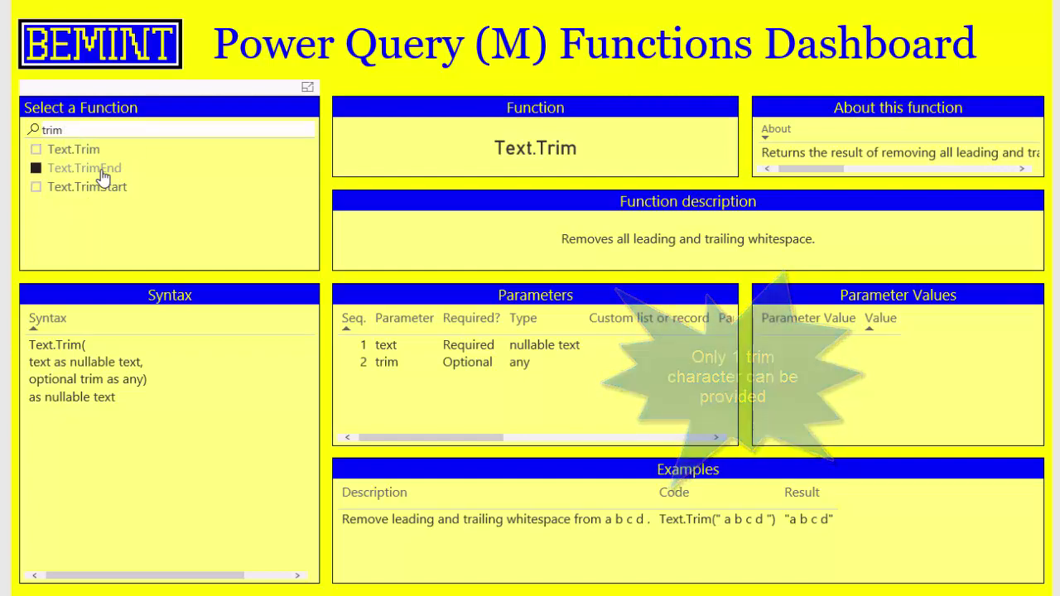
In the Query Editor, add " " as the trim argument of Text.Trim in the Inserted Trimmed Text step and display the Inserted Text Length1 step.
key("alt+Tab")
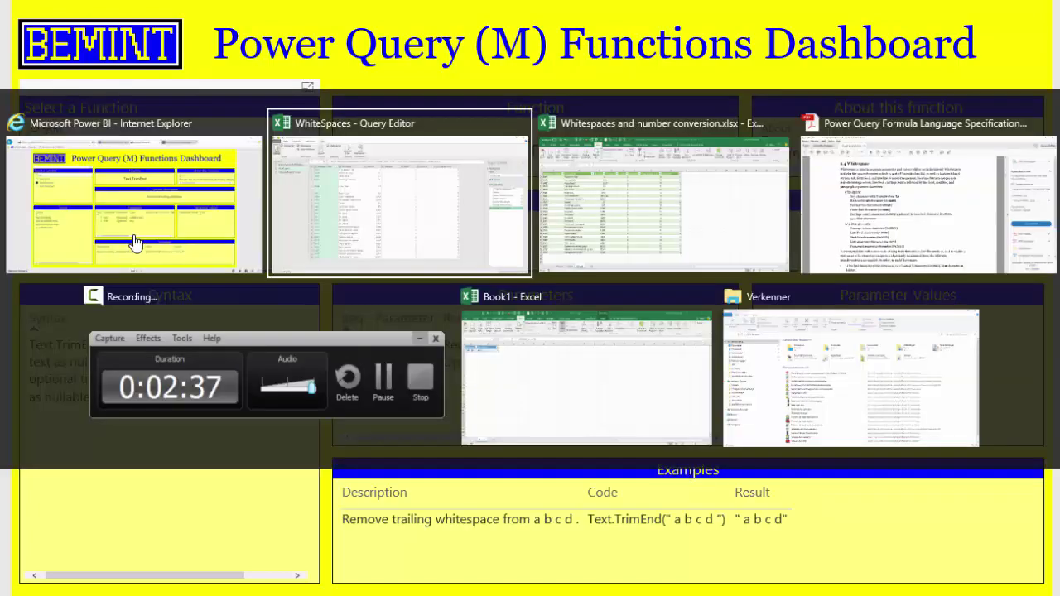
key("Tab")
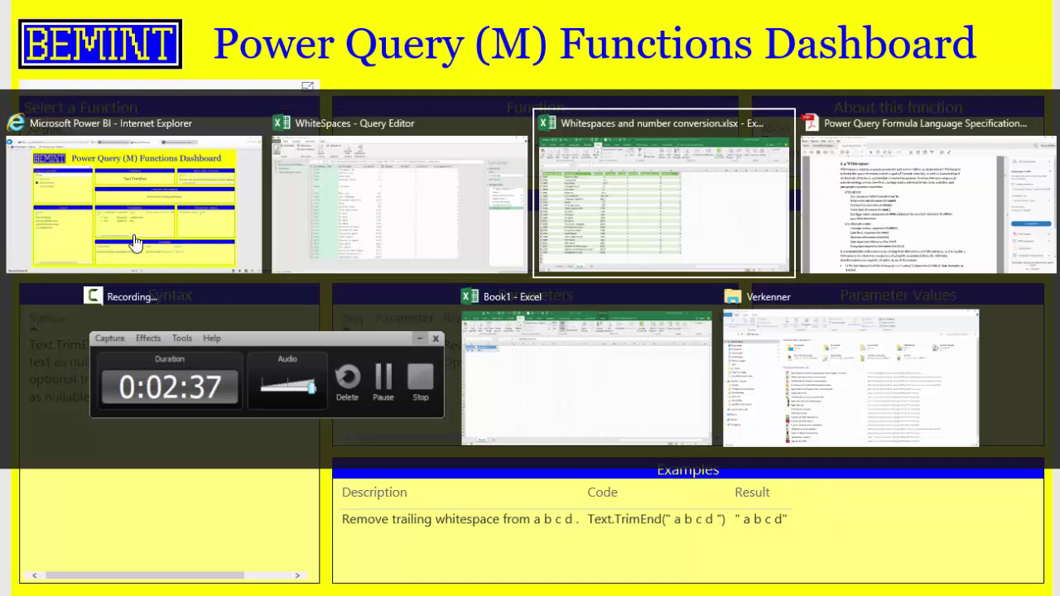
key("alt+shift+Tab")
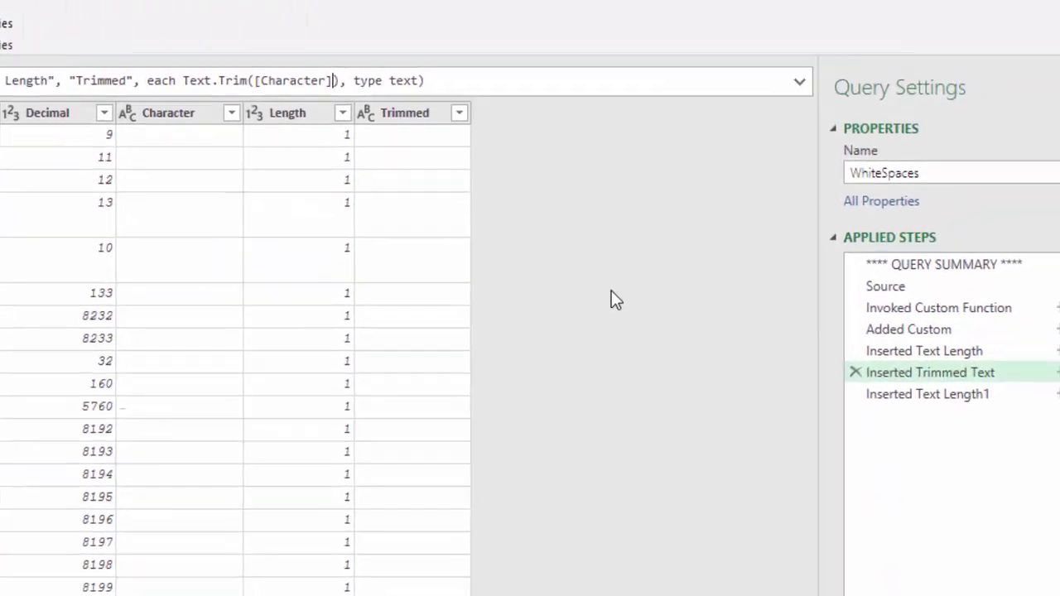
type(", \" \"")
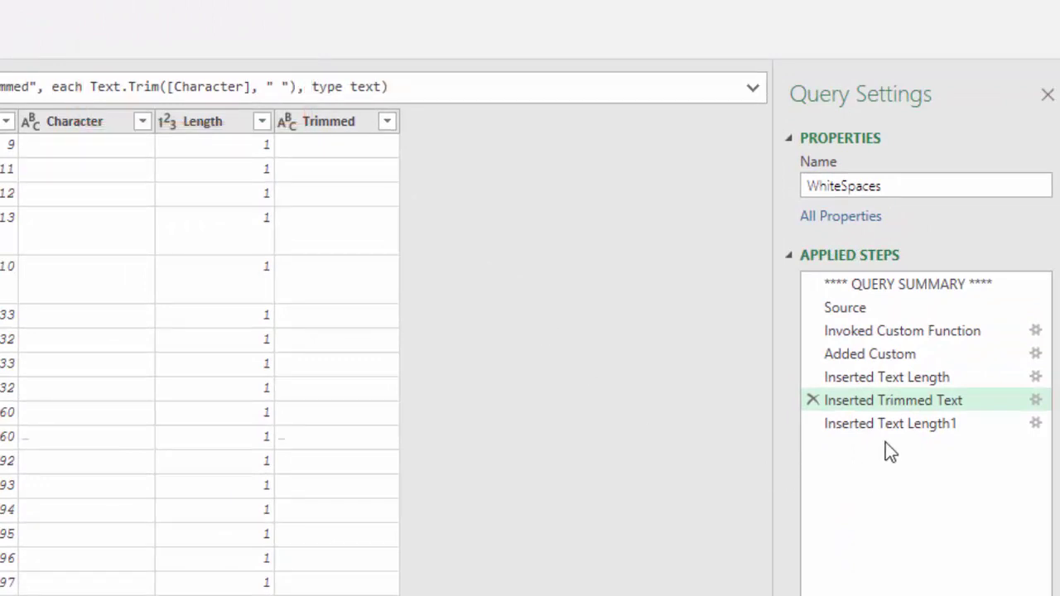
left_click(865, 418)
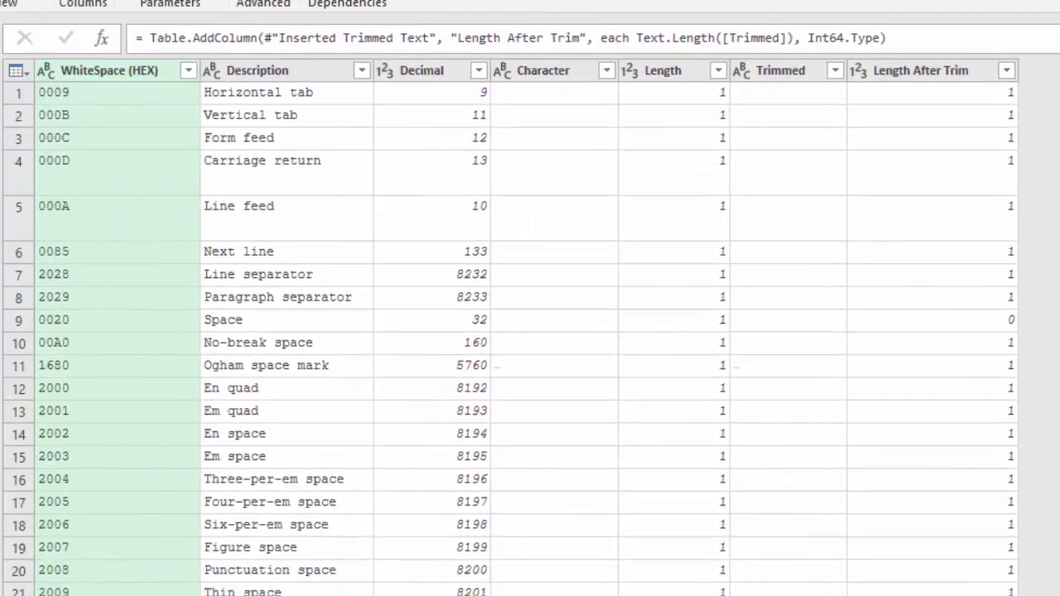
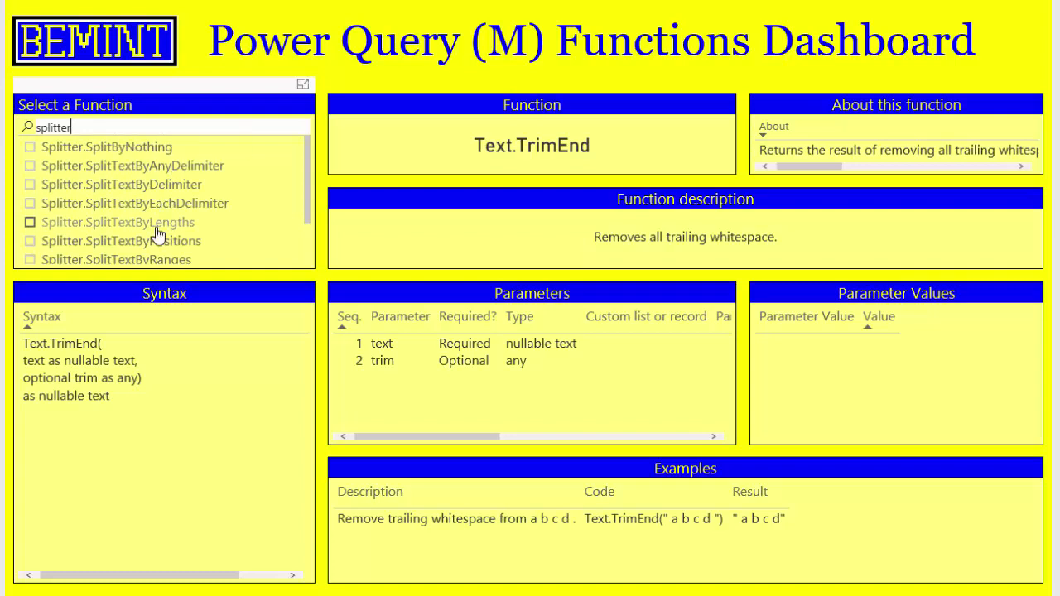
Look up Splitter.SplitTextByWhitespace in the functions dashboard, and switch back to the Query Editor.
scroll(159, 232, "down", 2)
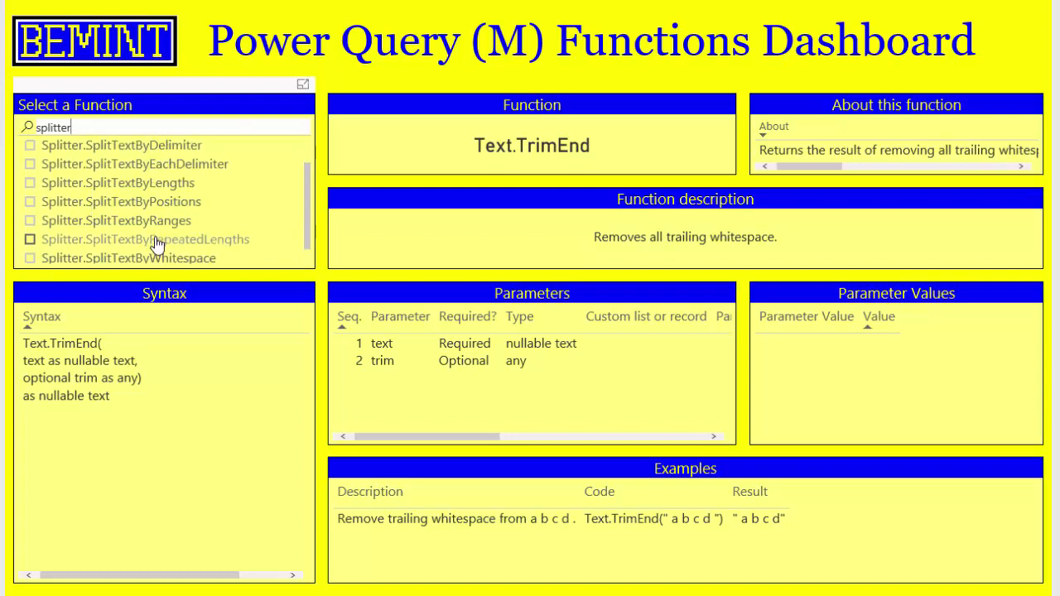
left_click(164, 263)
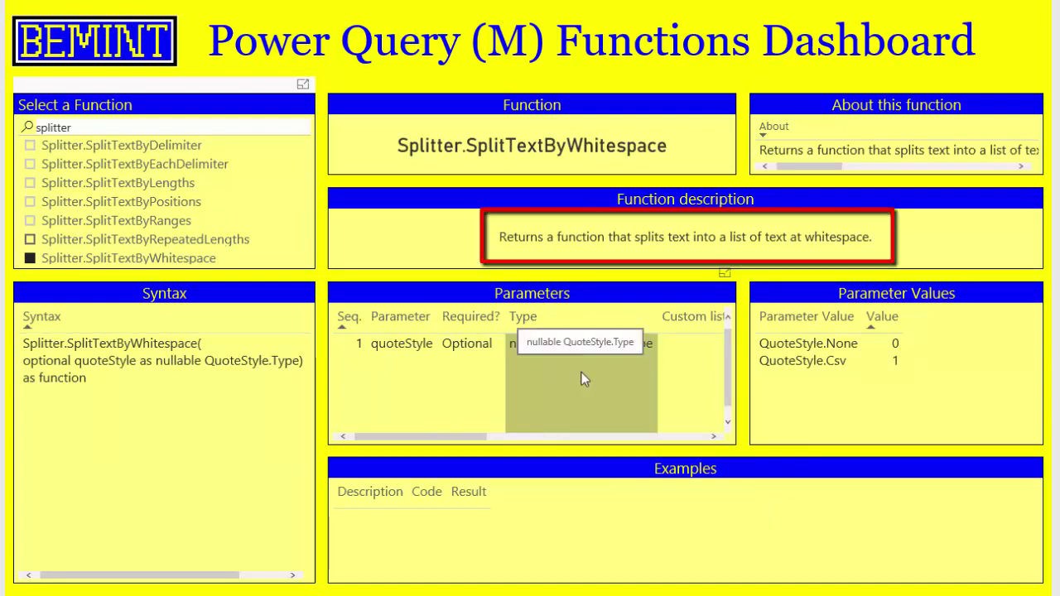
key("alt+Tab")
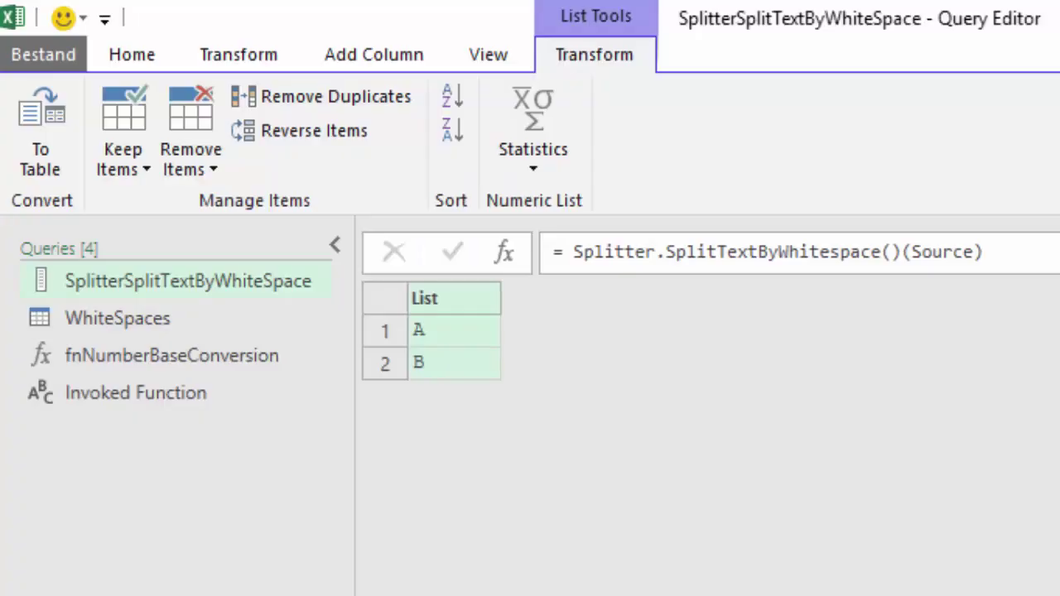
Remove the (Source) call from the Splitted step's formula, leaving = Splitter.SplitTextByWhitespace().
left_click(575, 250)
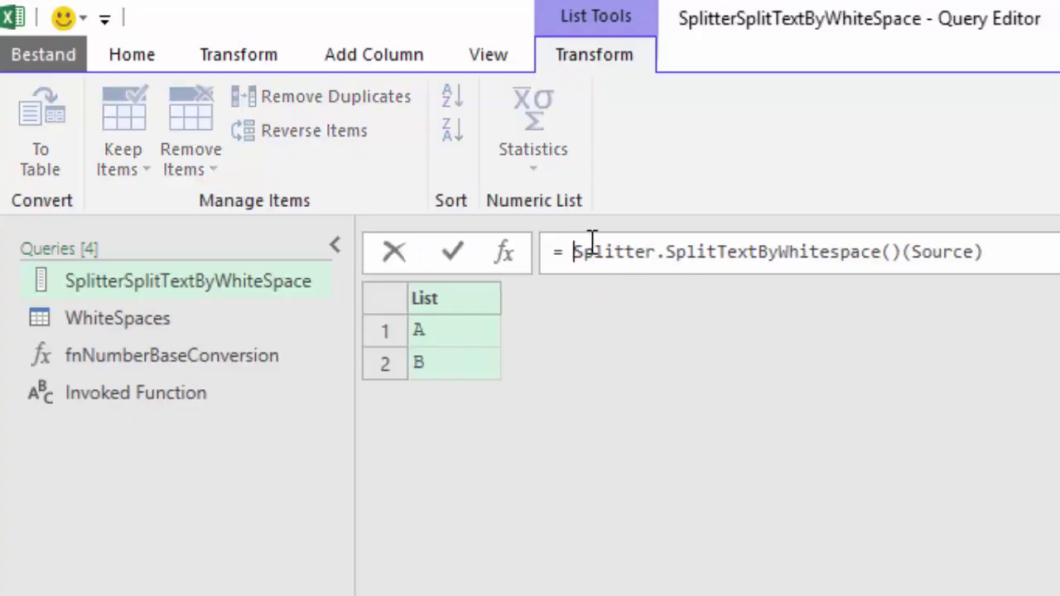
left_click(909, 251, "shift")
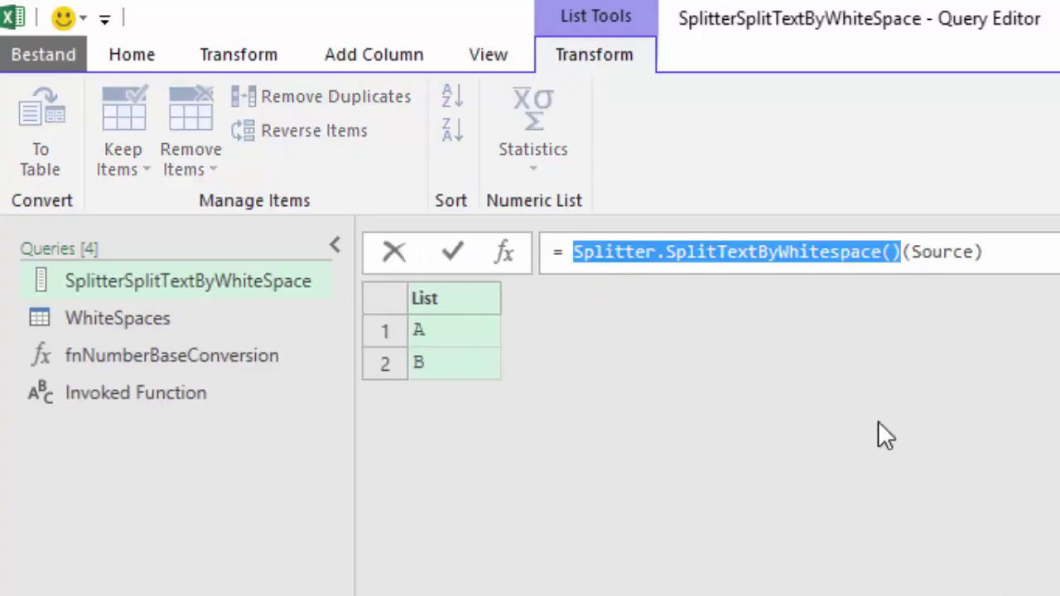
key("Right")
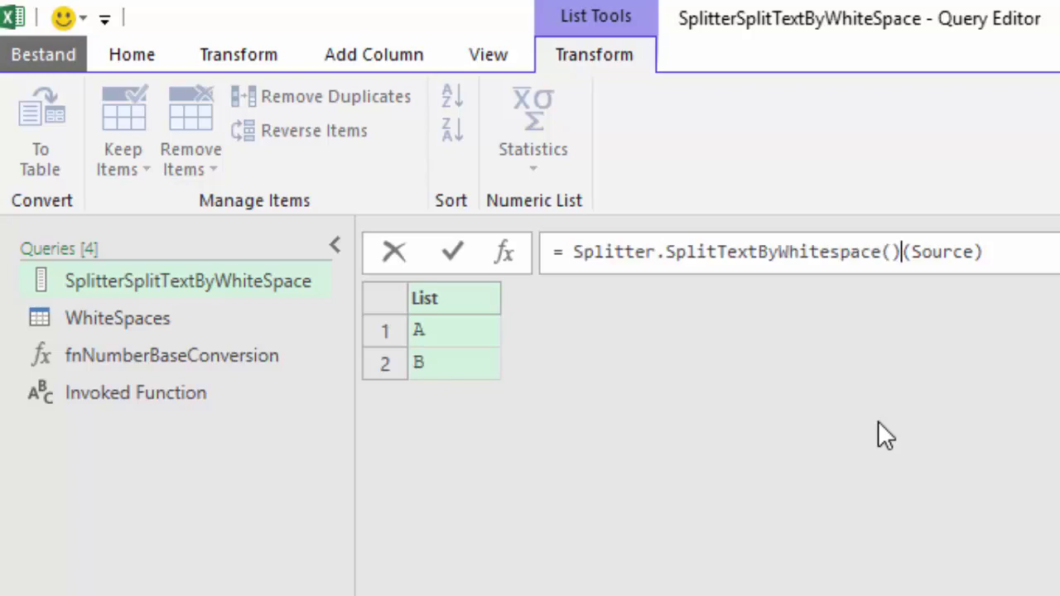
key("shift+End")
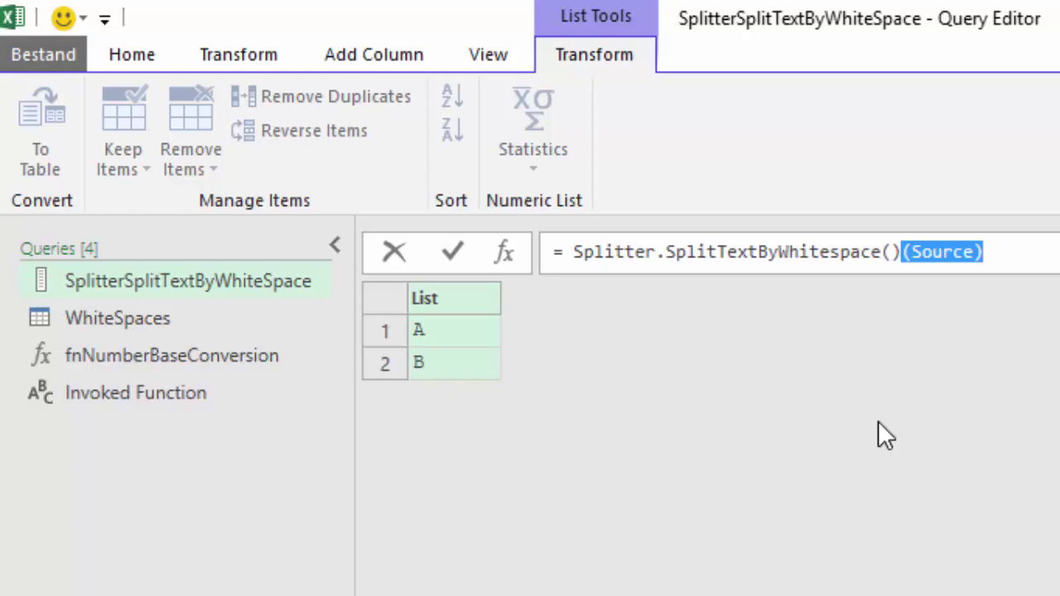
key("Delete")
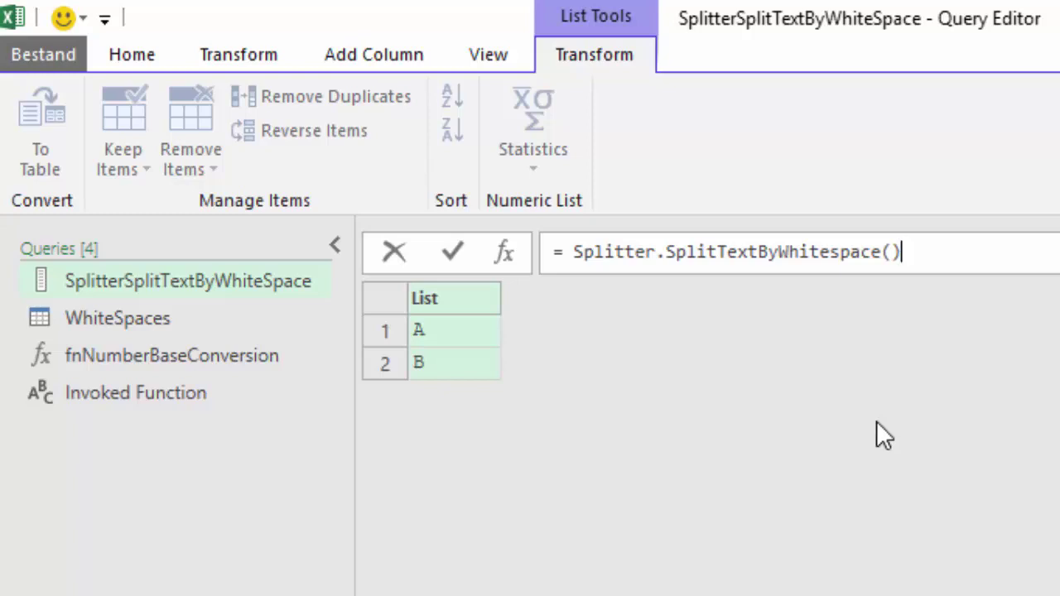
key("Return")
Rename the Splitted step in the SplitterSplitTextByWhiteSpace query as Splitter.
left_click(950, 299)
key("F2")
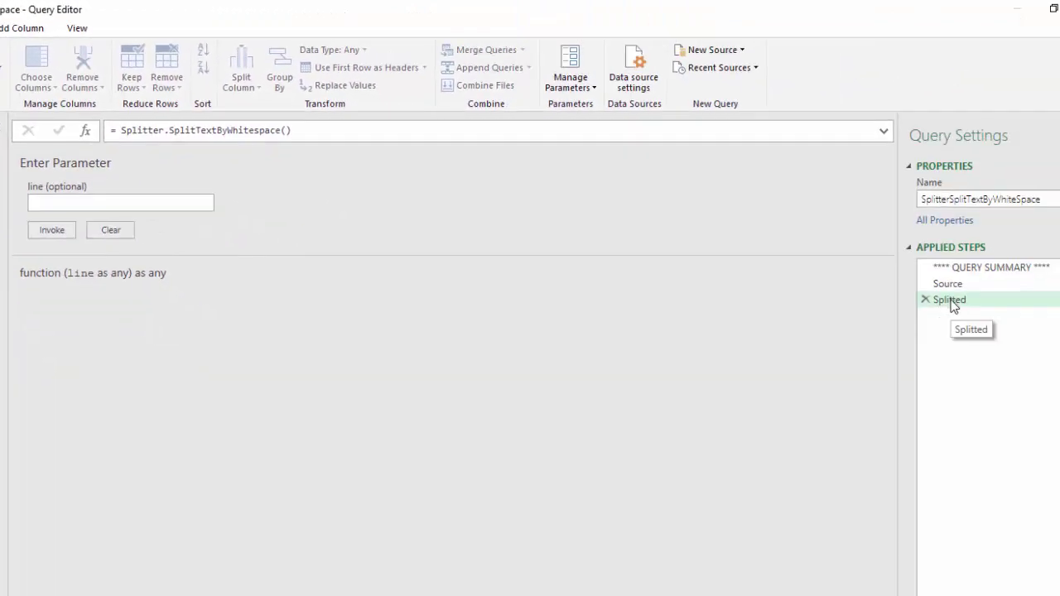
type("S")
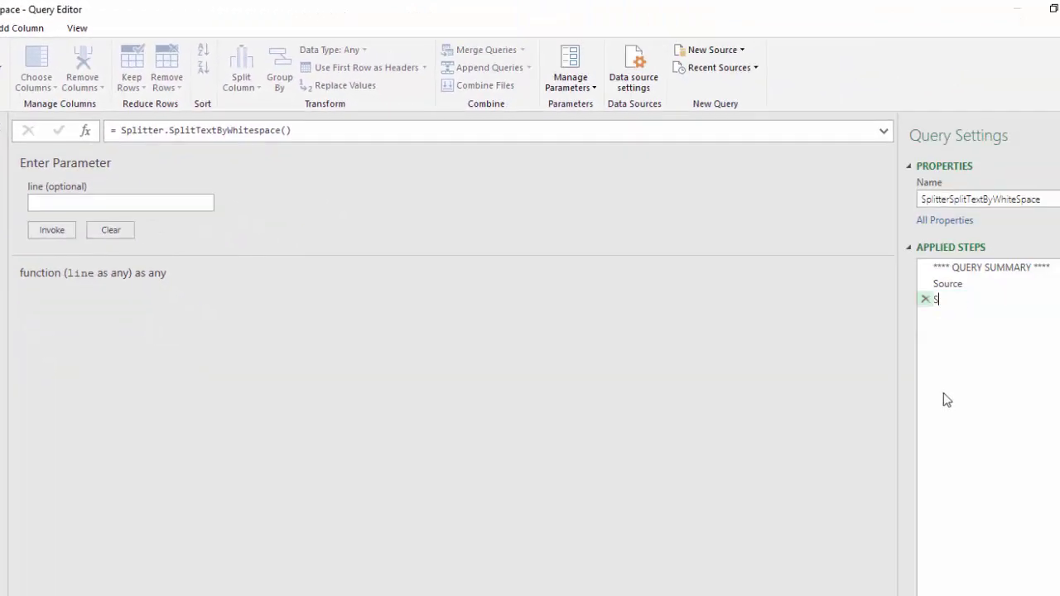
type("plitter")
key("Return")
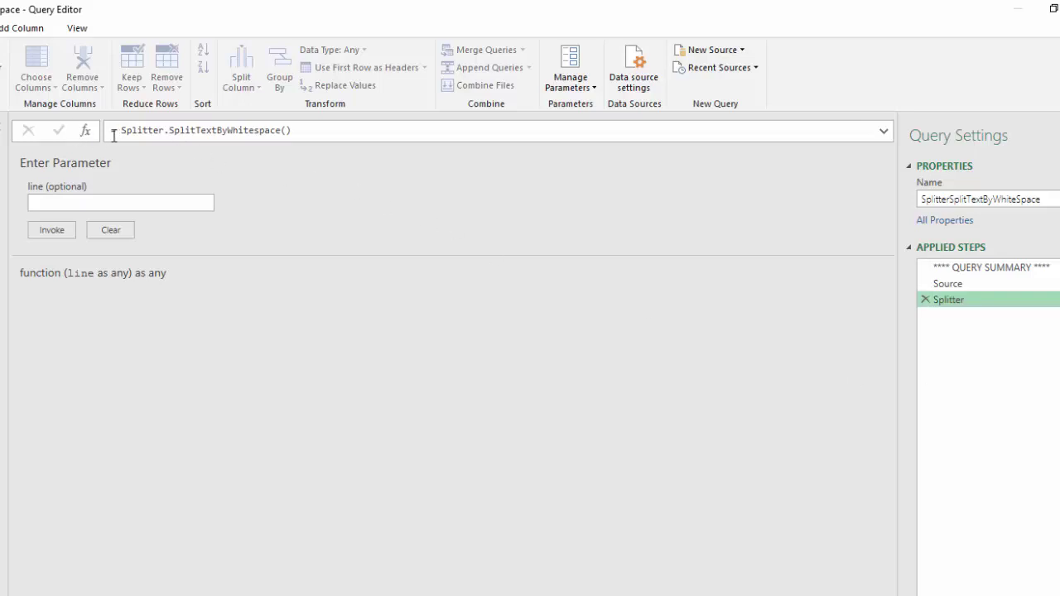
Add a custom step after Splitter with the formula = Splitter(Source).
left_click(86, 133)
left_click(122, 131)
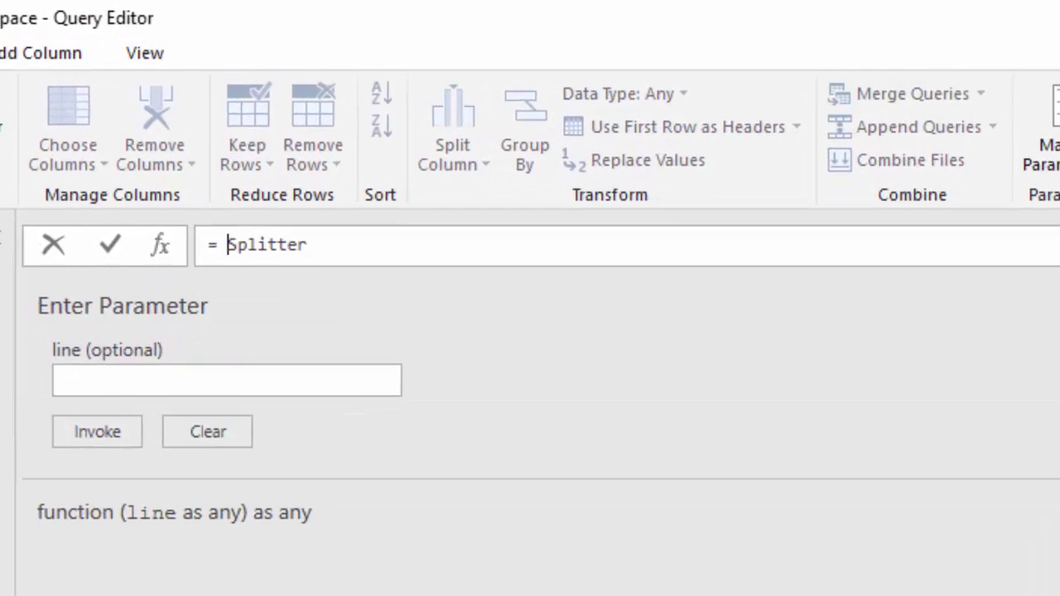
key("End")
type("(Source)")
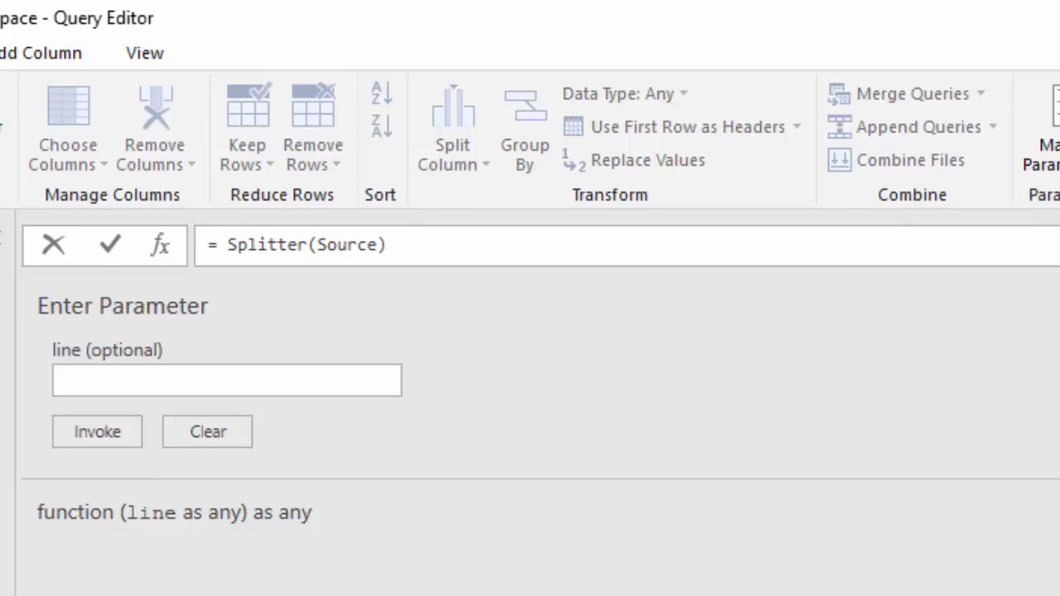
key("Return")
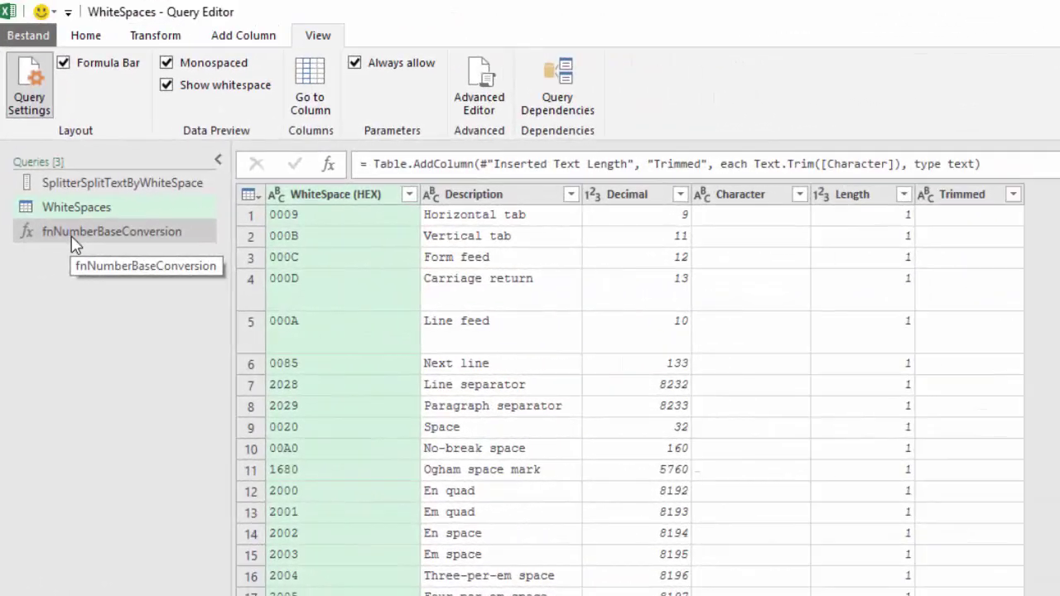
Invoke the fnNumberBaseConversion function with input 12, base 16 and outputlength 3.
left_click(70, 233)
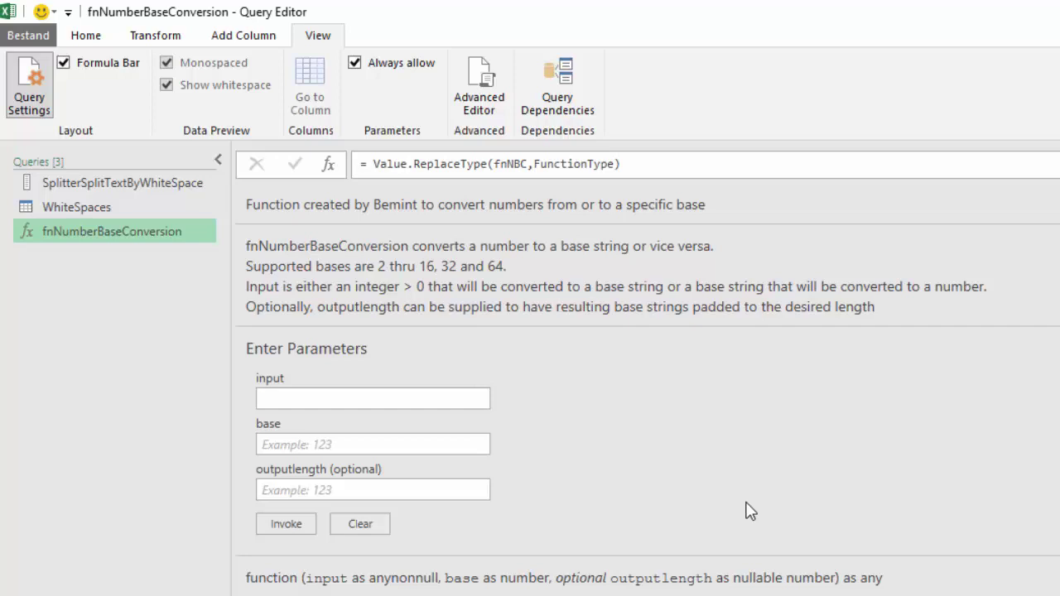
left_click(298, 395)
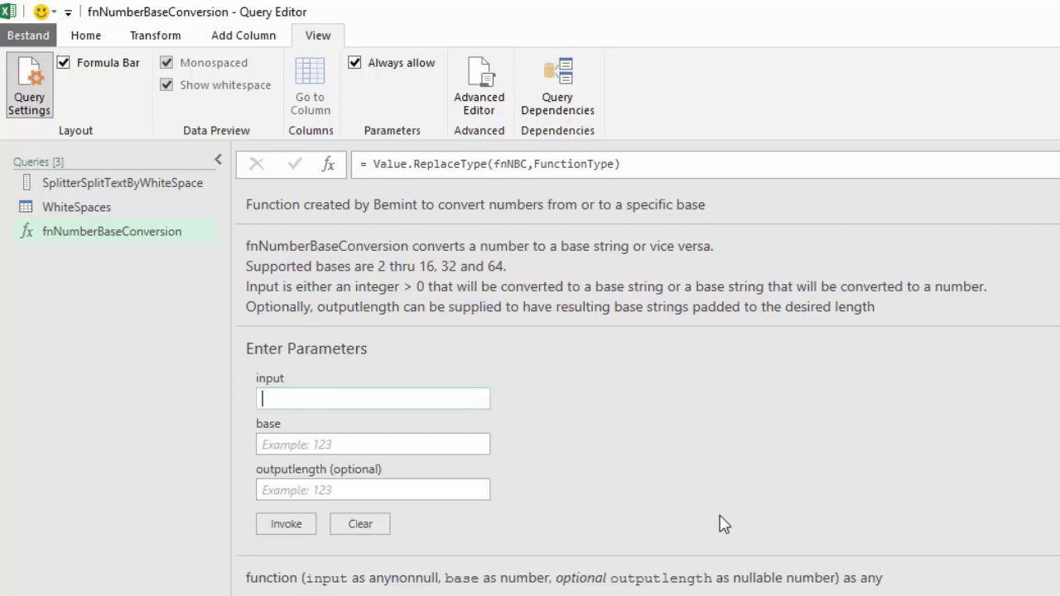
type("12")
left_click(391, 448)
type("16")
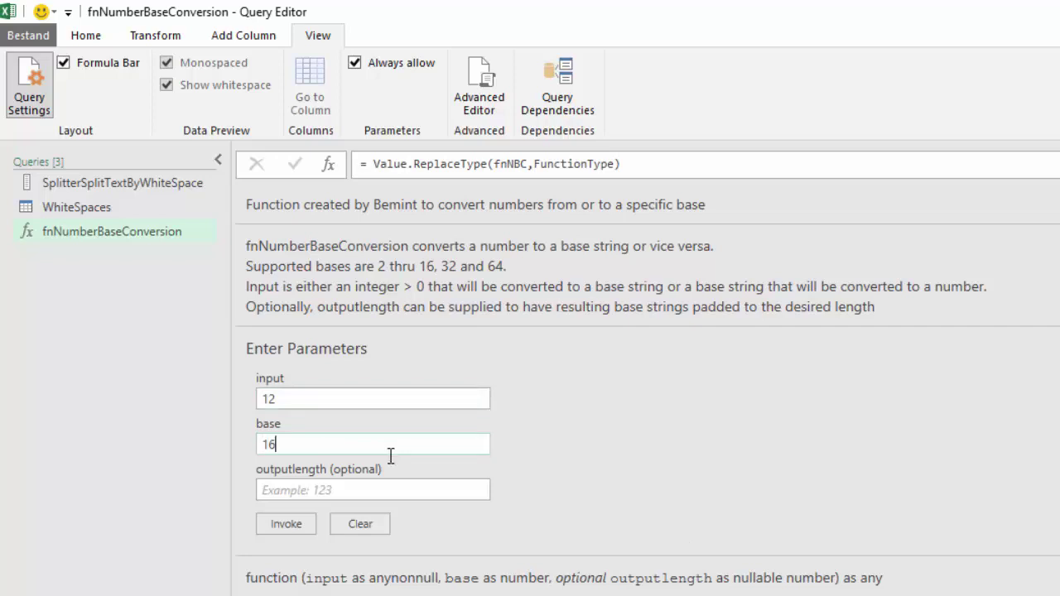
left_click(389, 489)
type("3")
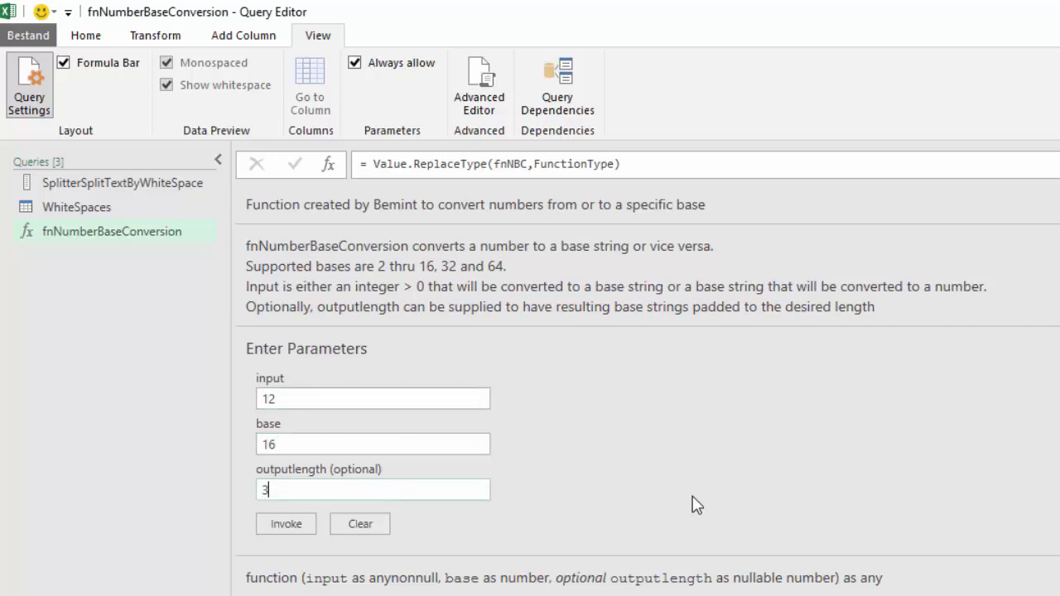
left_click(284, 525)
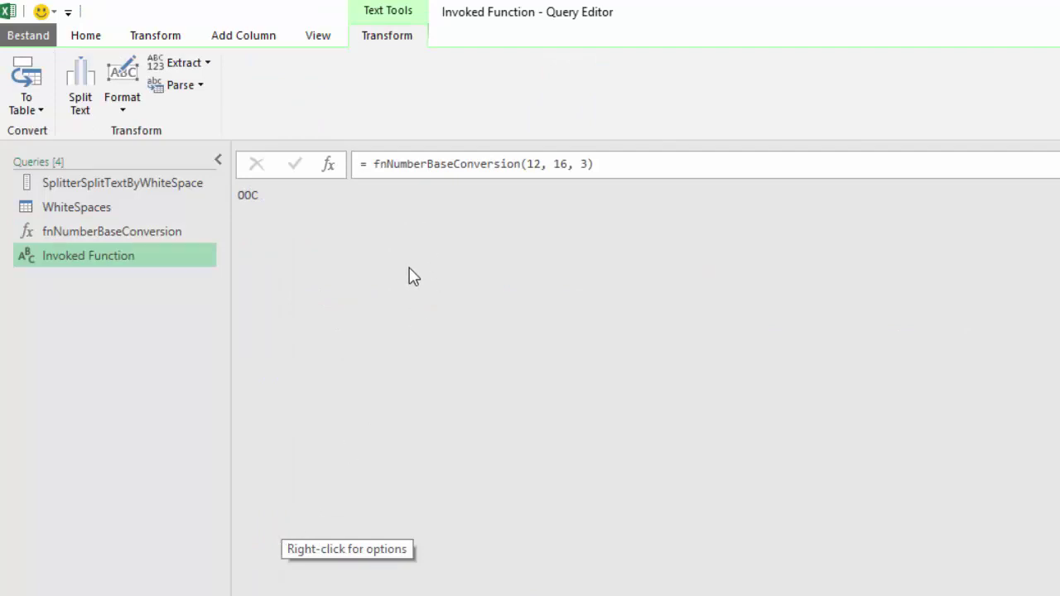
Change the Invoked Function formula to = fnNumberBaseConversion("00C", 16), dropping the output length argument.
left_click(525, 164)
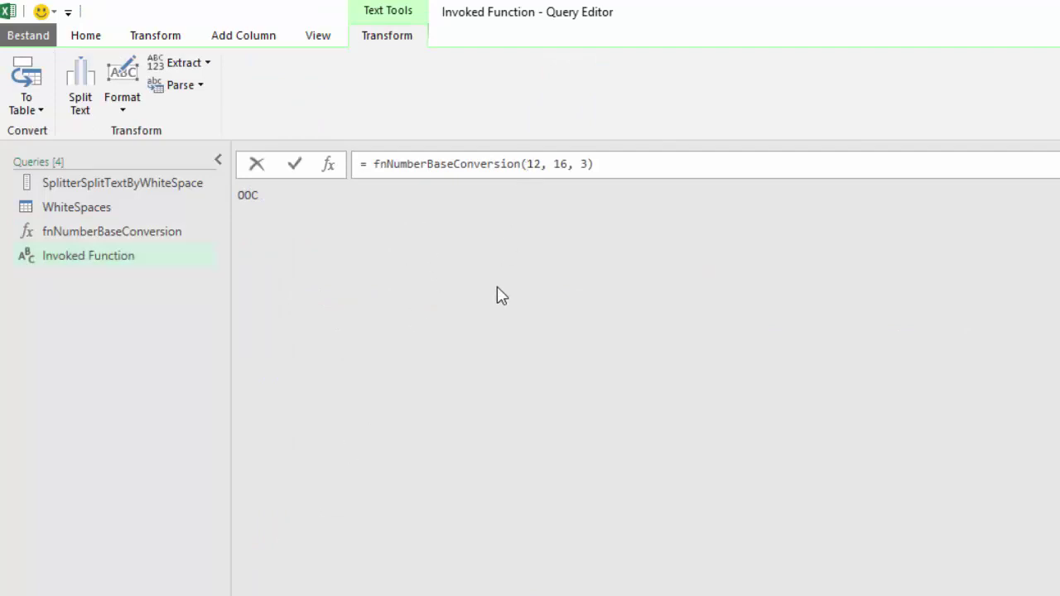
type("\"00c")
key("BackSpace")
type("C\"")
key("Delete")
key("Delete")
key("Right")
key("Right")
key("Delete")
key("Delete")
key("Delete")
key("Return")
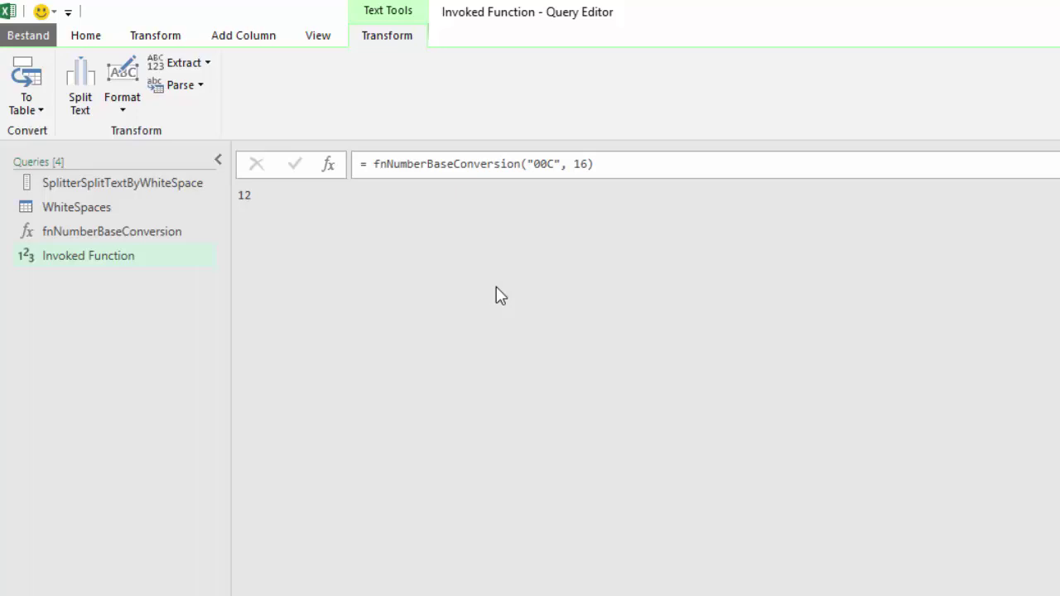
Set the base argument of the fnNumberBaseConversion call to 32.
left_click(573, 163)
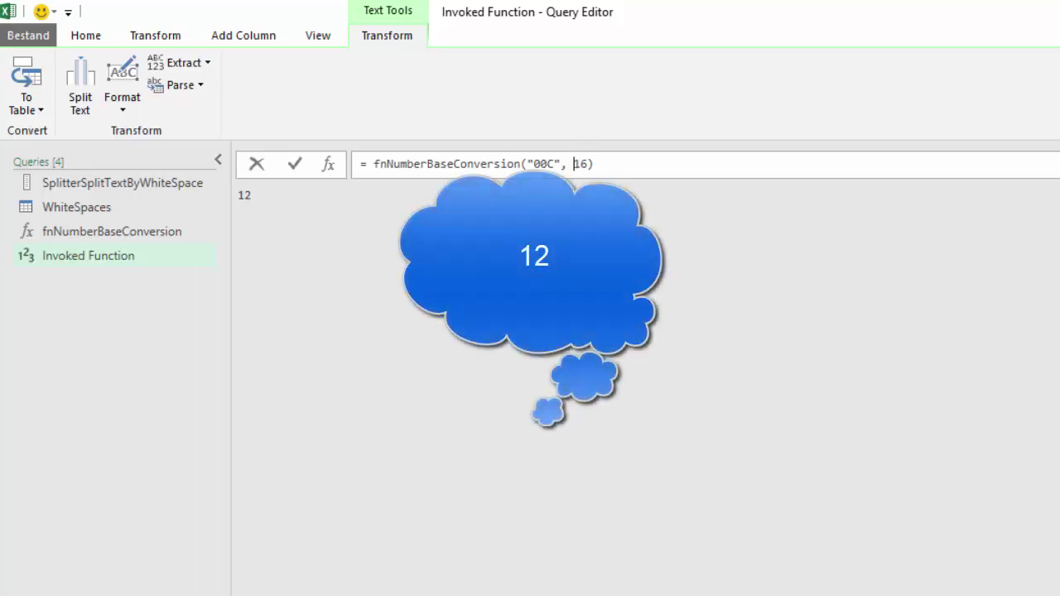
type("32")
key("Delete")
key("Delete")
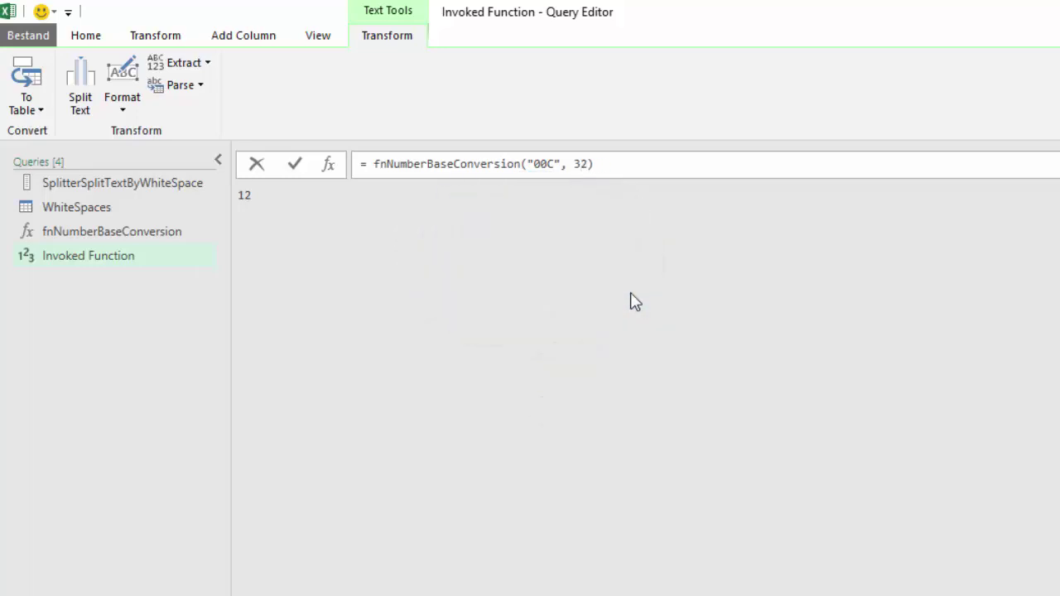
key("Return")
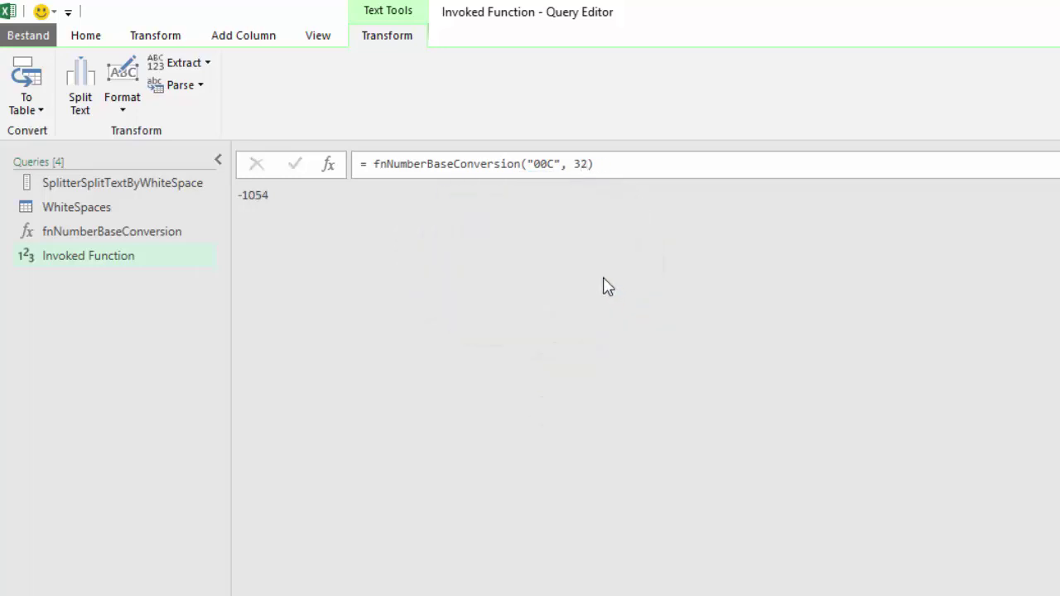
Set the base argument of the fnNumberBaseConversion call to 64.
left_click(574, 163)
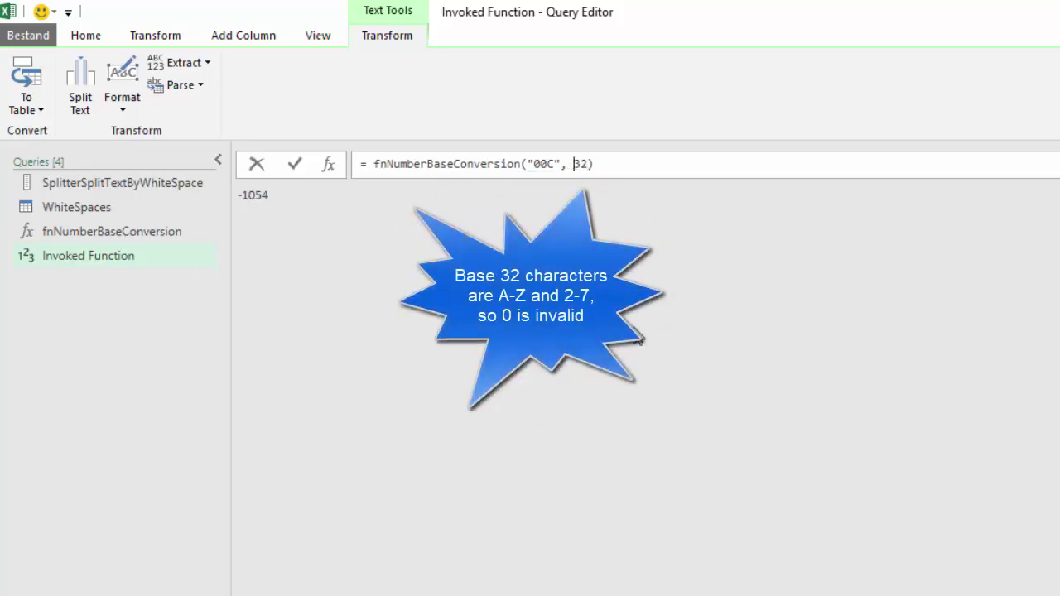
type("64")
key("Delete")
key("Delete")
key("Return")
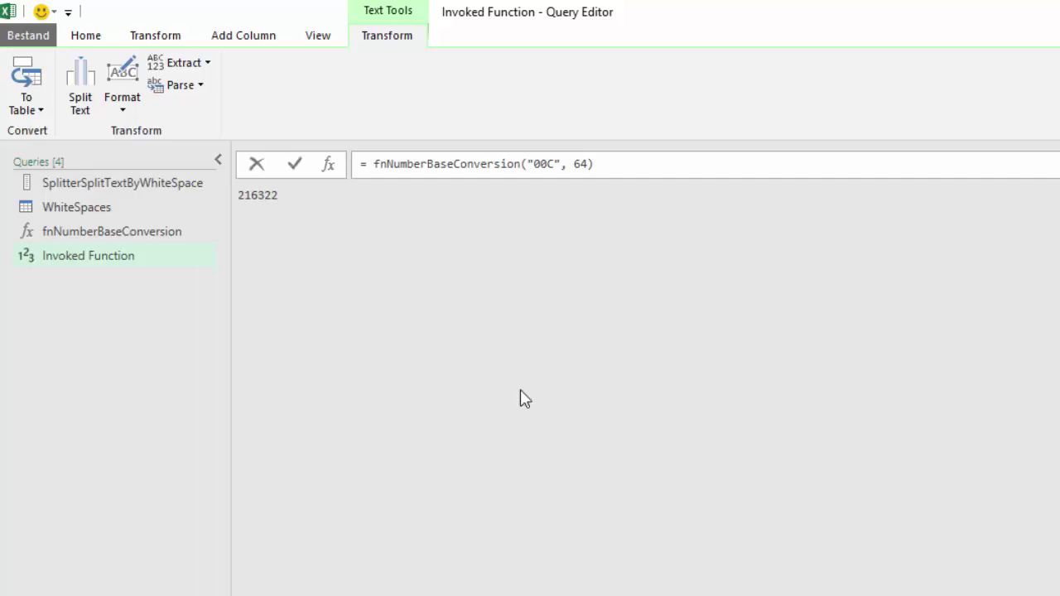
Change the Invoked Function formula to = fnNumberBaseConversion(1024, 2) to convert a number to binary.
type("1024")
key("Delete")
key("Delete")
key("Delete")
key("Delete")
key("Delete")
key("Right")
key("Right")
type("2")
key("Delete")
key("Delete")
key("Return")
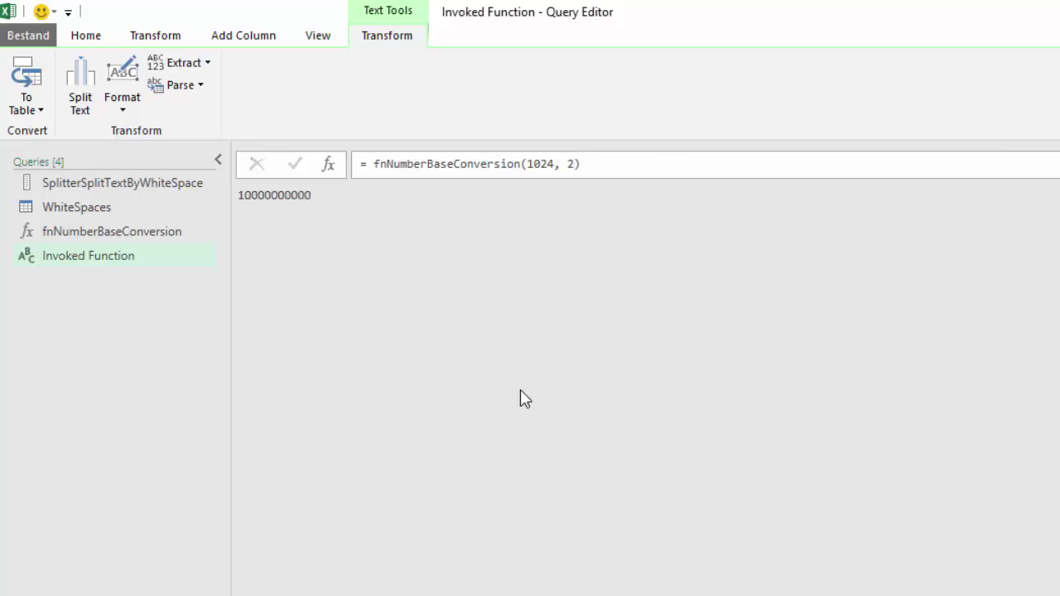